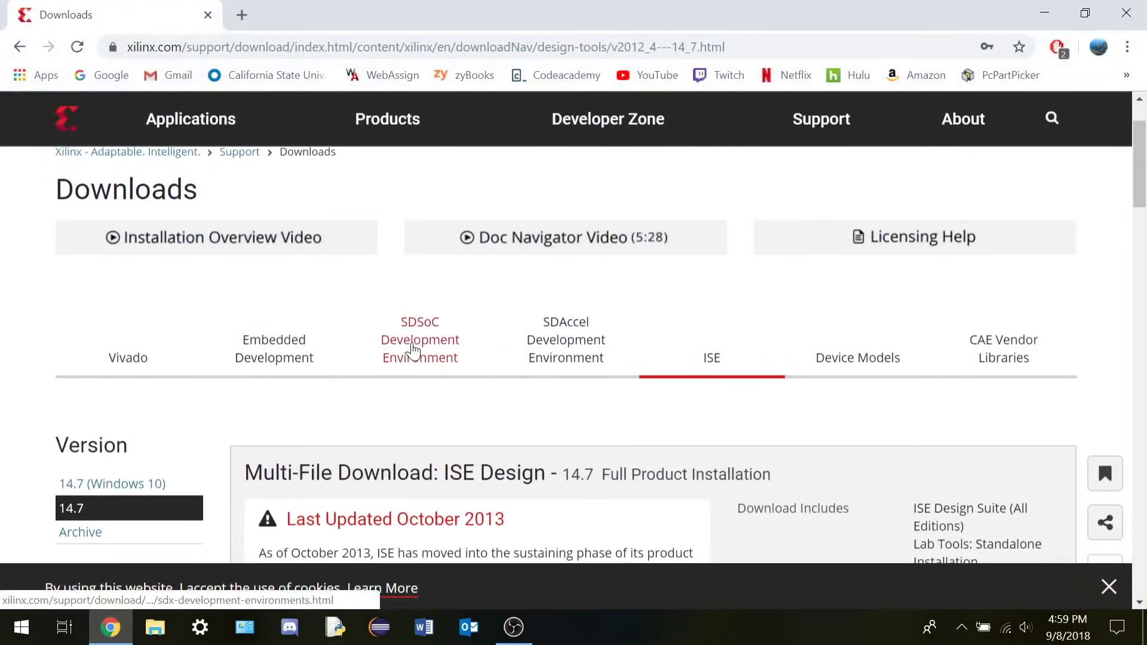
Look through the ISE 14.7 downloads page for the available full product installers
scroll(412, 349, down, 5)
scroll(412, 349, down, 3)
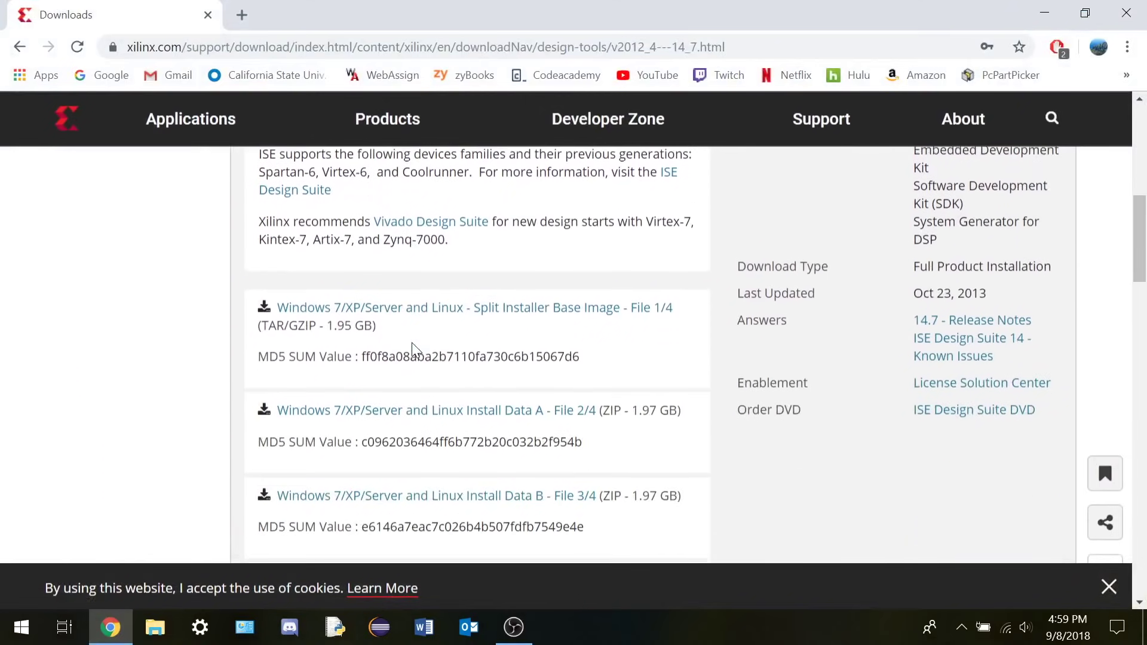
scroll(504, 376, down, 10)
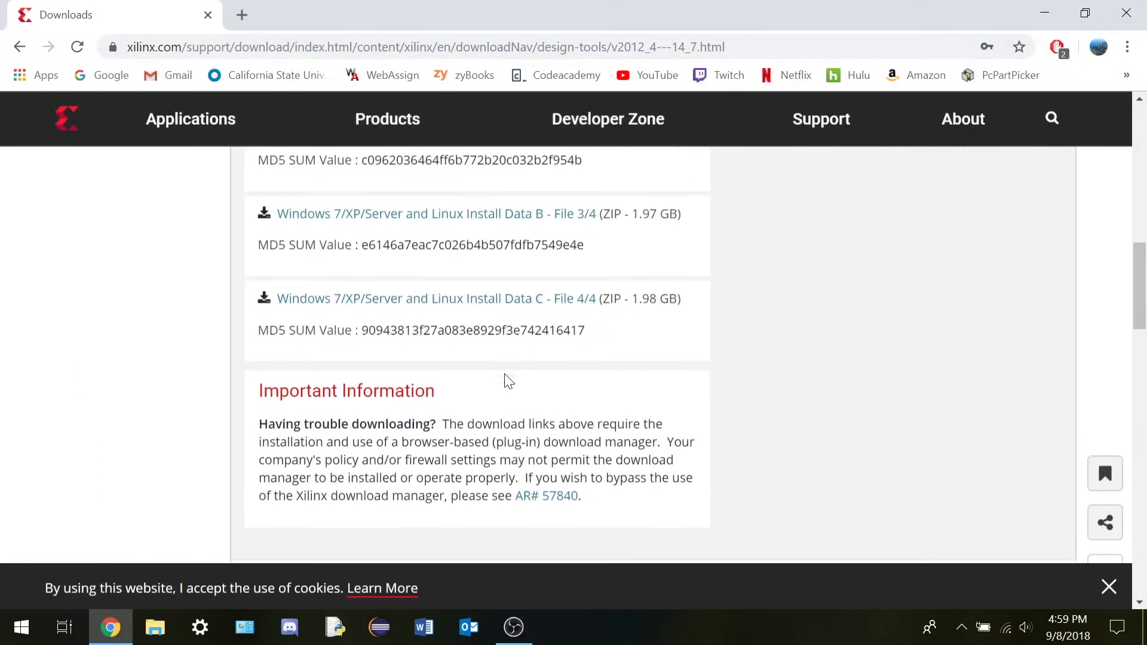
scroll(504, 377, down, 4)
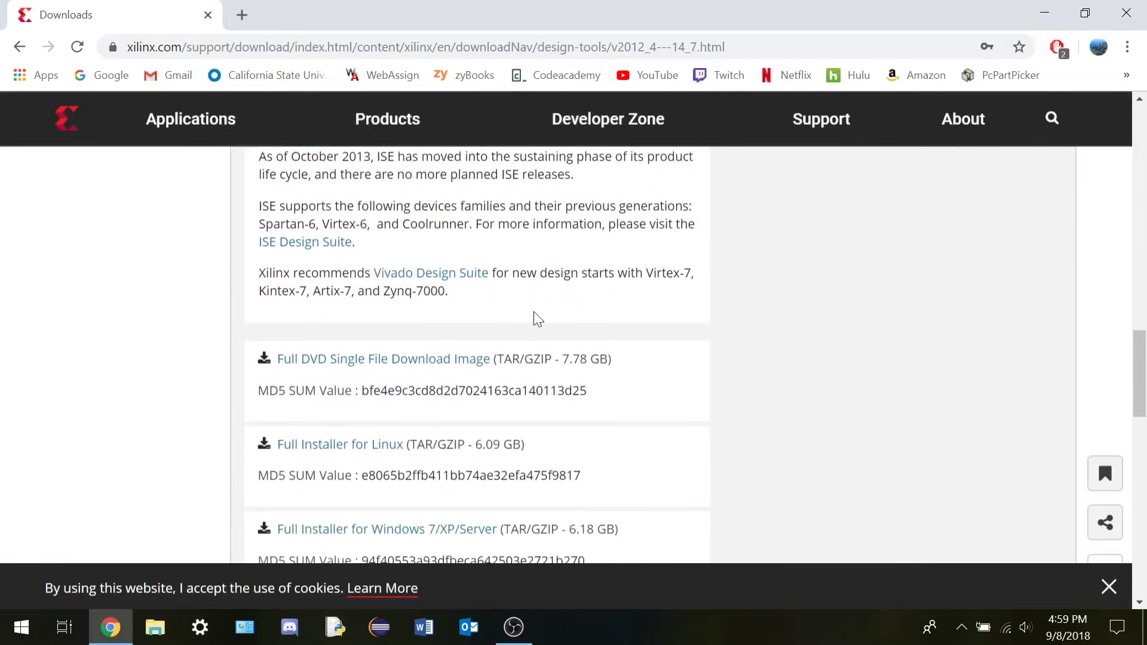
scroll(533, 318, down, 4)
scroll(537, 320, up, 2)
scroll(538, 316, down, 13)
scroll(538, 317, up, 3)
scroll(482, 476, down, 5)
scroll(506, 454, down, 12)
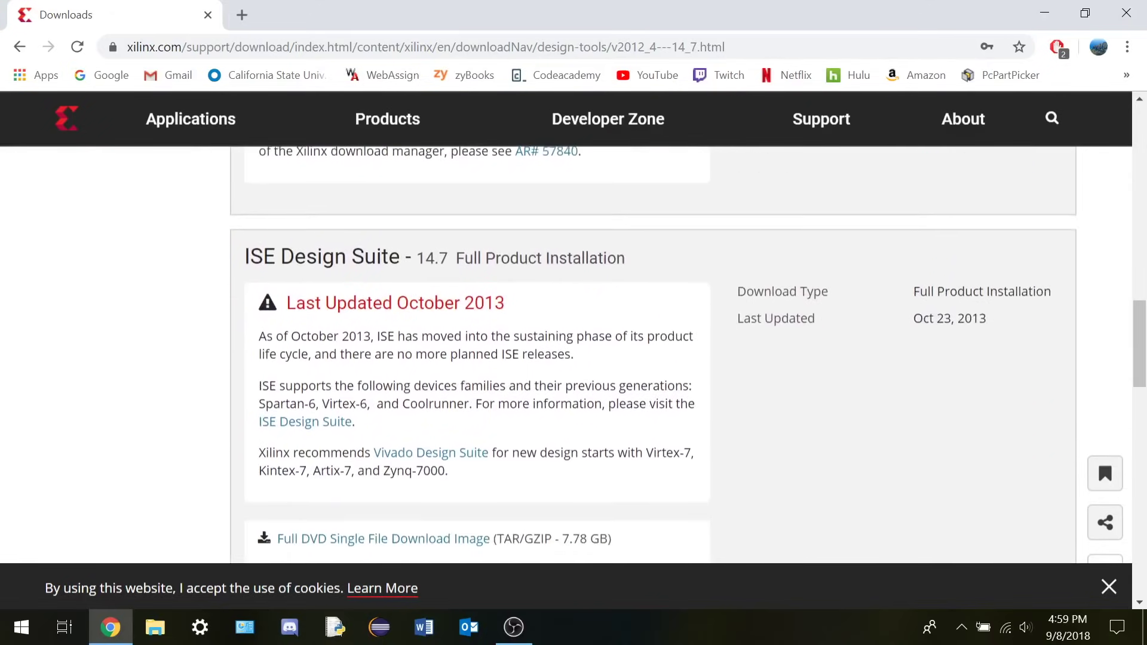
scroll(360, 294, down, 1)
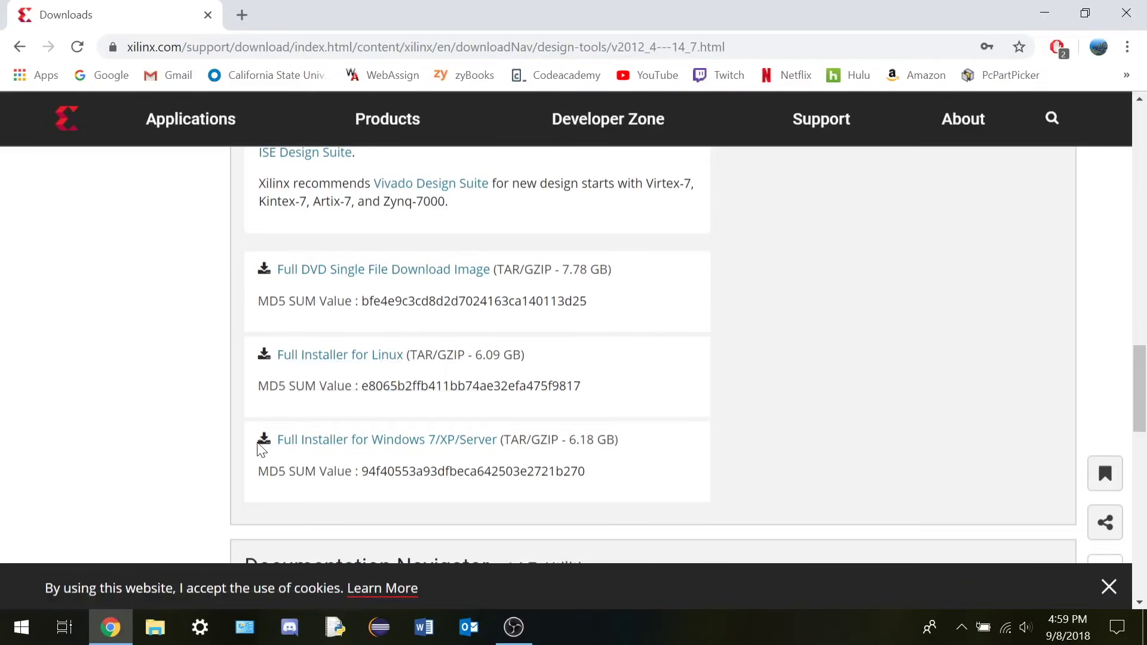
Check the downloads of the 14.7 (Windows 10) version, and return to the 14.7 version's downloads
scroll(113, 350, up, 15)
click(95, 482)
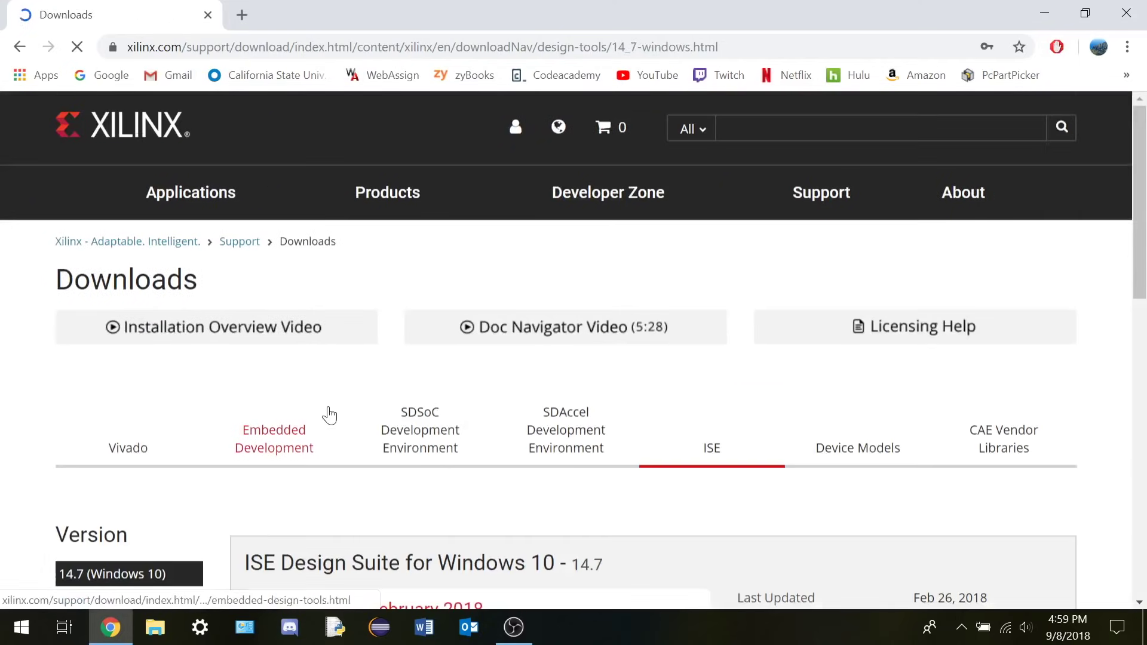
scroll(328, 412, down, 13)
scroll(311, 421, up, 10)
scroll(297, 428, down, 3)
click(140, 425)
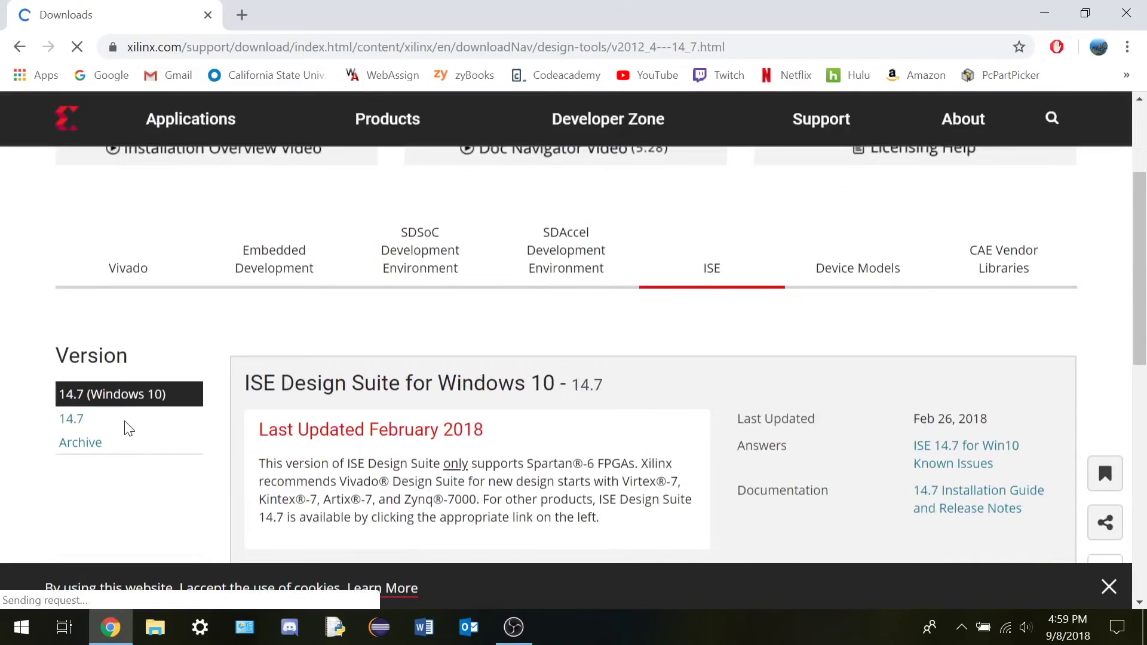
Request the download of the Full Installer for Windows 7/XP/Server from the ISE Design Suite 14.7 section
scroll(418, 478, down, 10)
scroll(421, 477, down, 9)
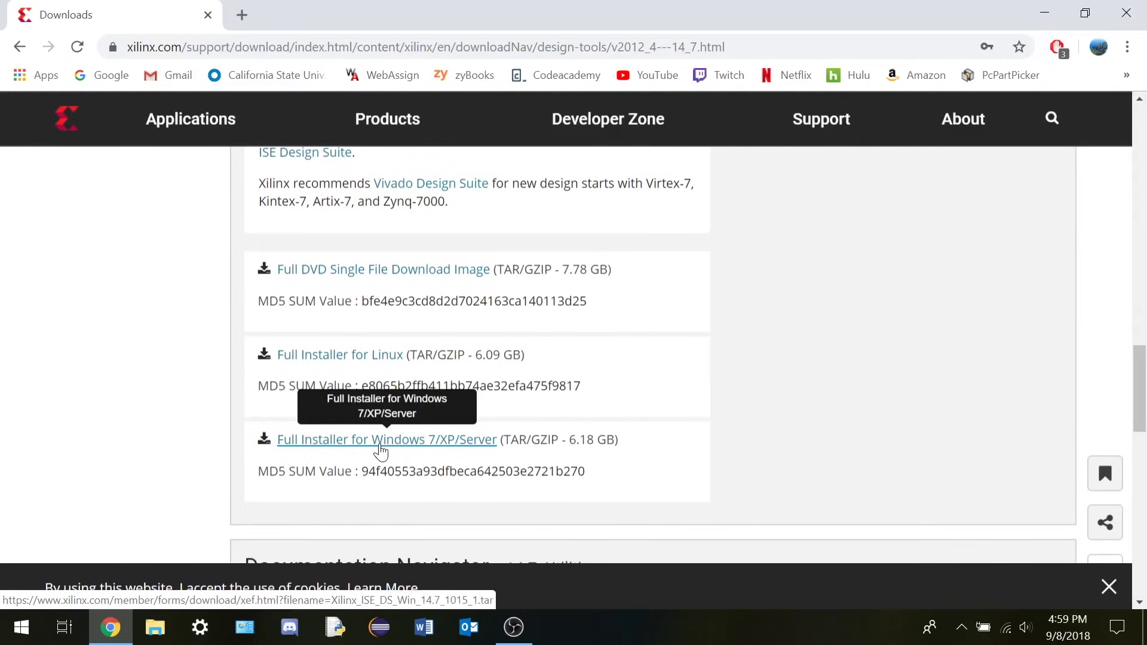
click(379, 442)
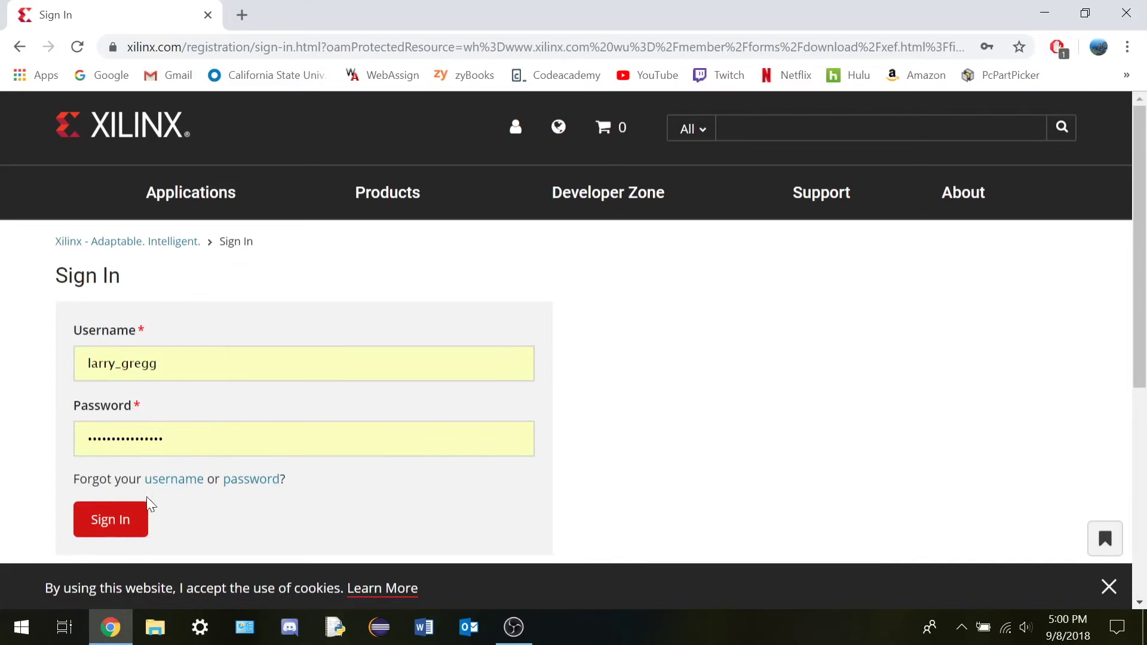
Sign in with the prefilled account credentials and submit the prefilled address verification form to start the installer download
click(103, 528)
scroll(550, 428, down, 2)
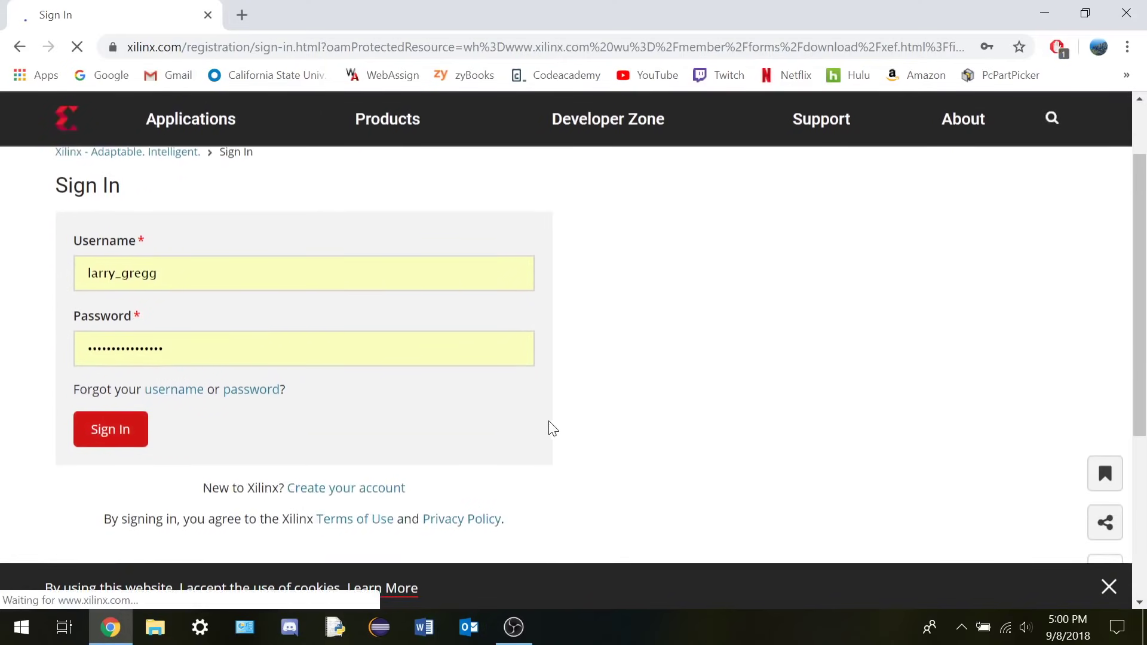
scroll(547, 421, down, 10)
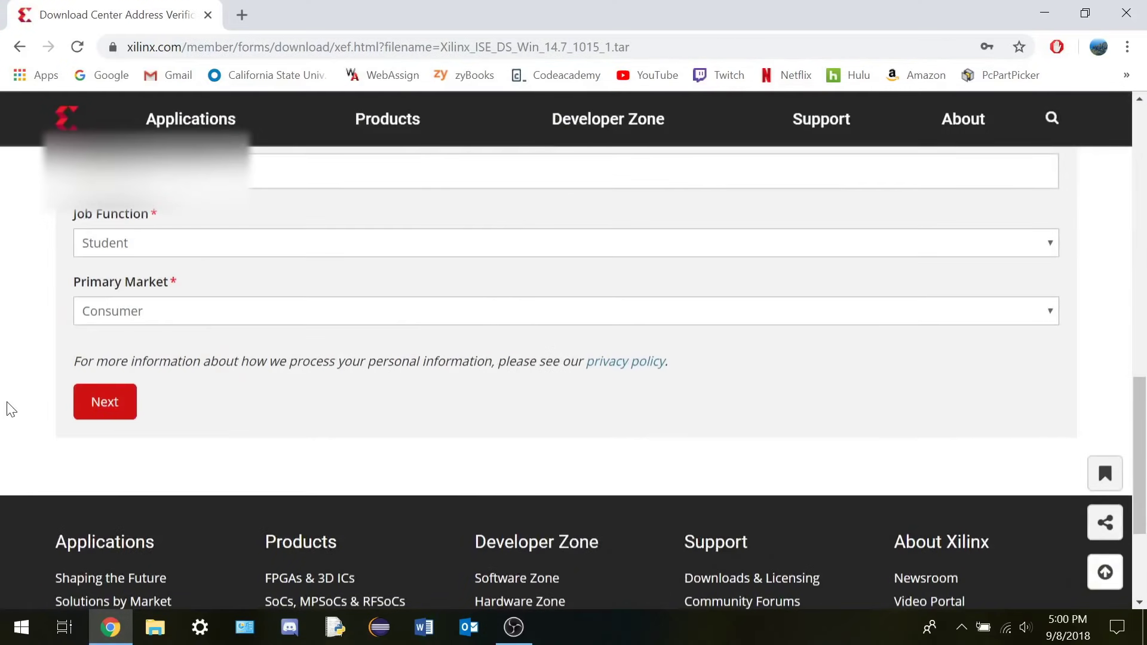
click(119, 406)
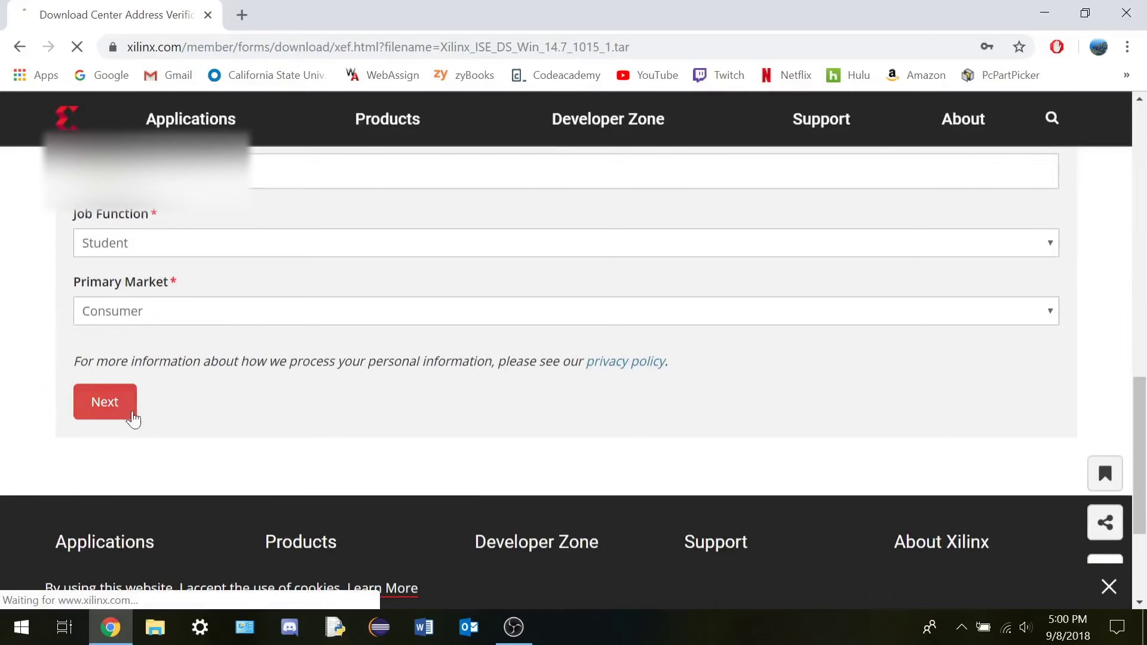
scroll(199, 448, down, 4)
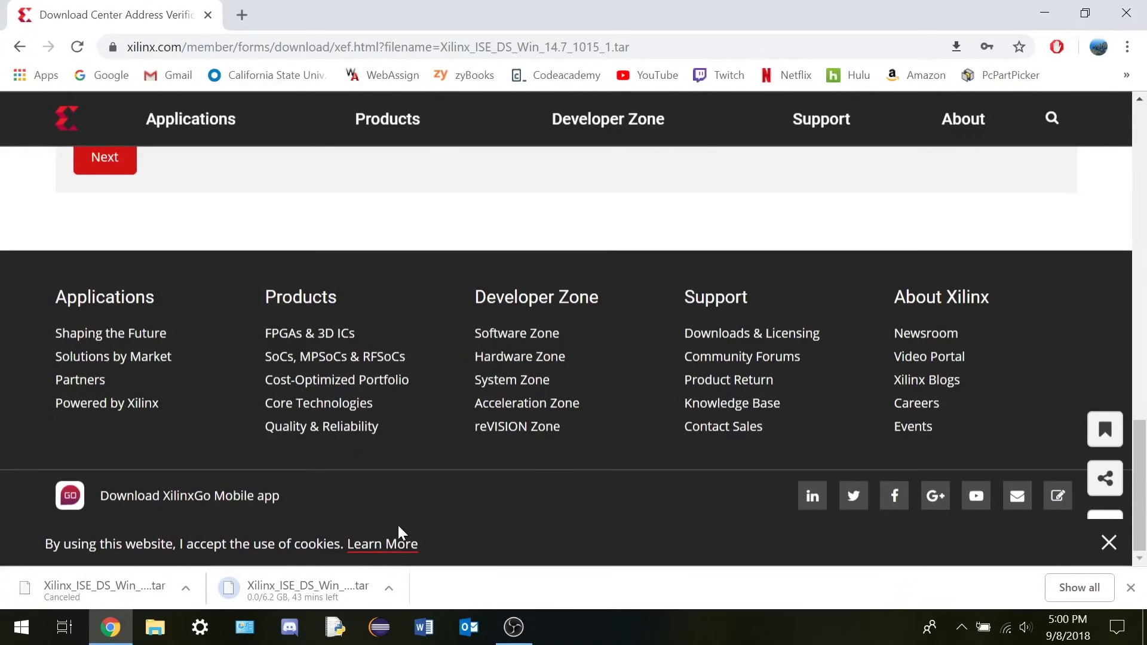
scroll(342, 463, up, 2)
scroll(342, 464, up, 2)
scroll(343, 463, down, 2)
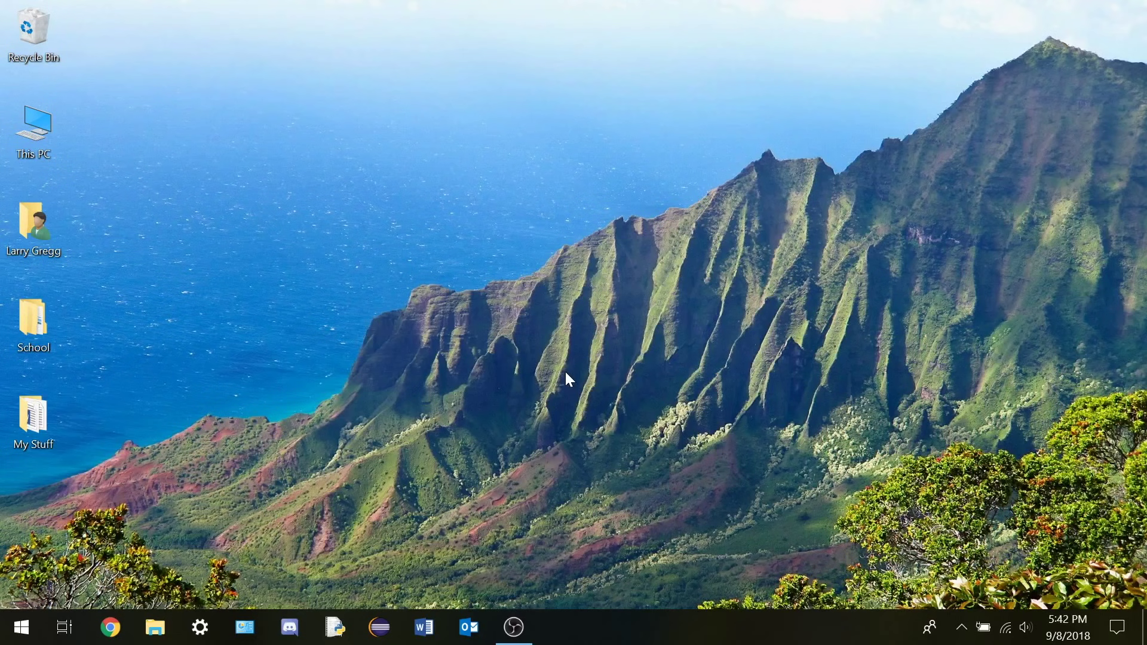
Move the downloaded Xilinx_ISE_DS_Win_14.7_1015_1.tar file from the Downloads folder to the desktop, and close the folder window
double_click(54, 307)
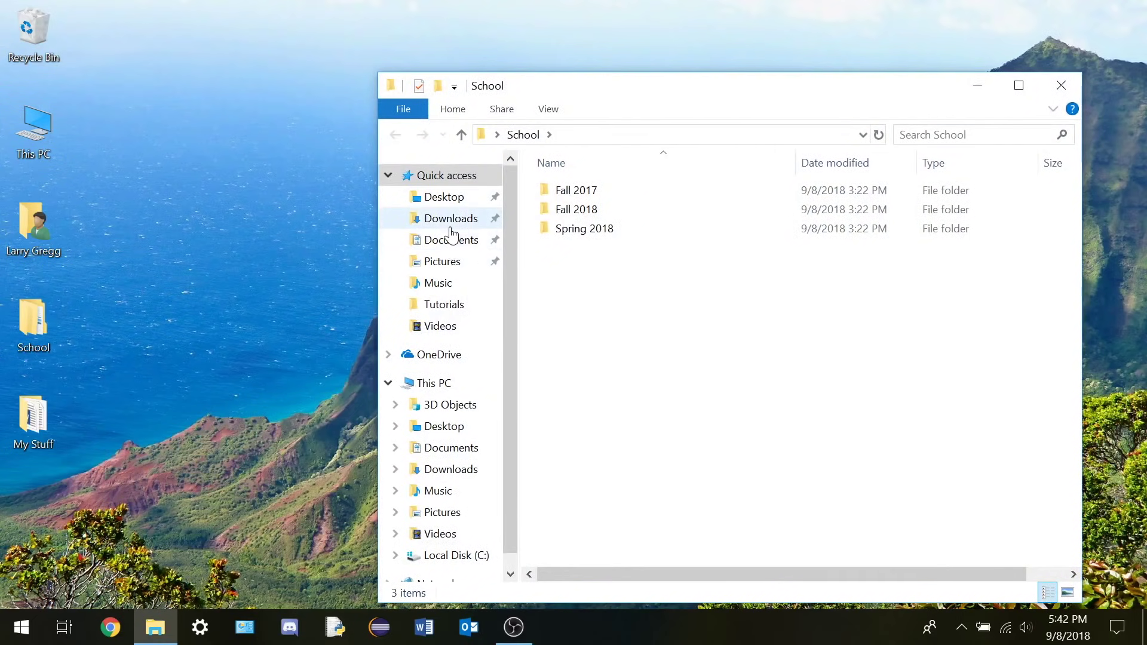
click(451, 221)
drag(615, 200, 172, 288)
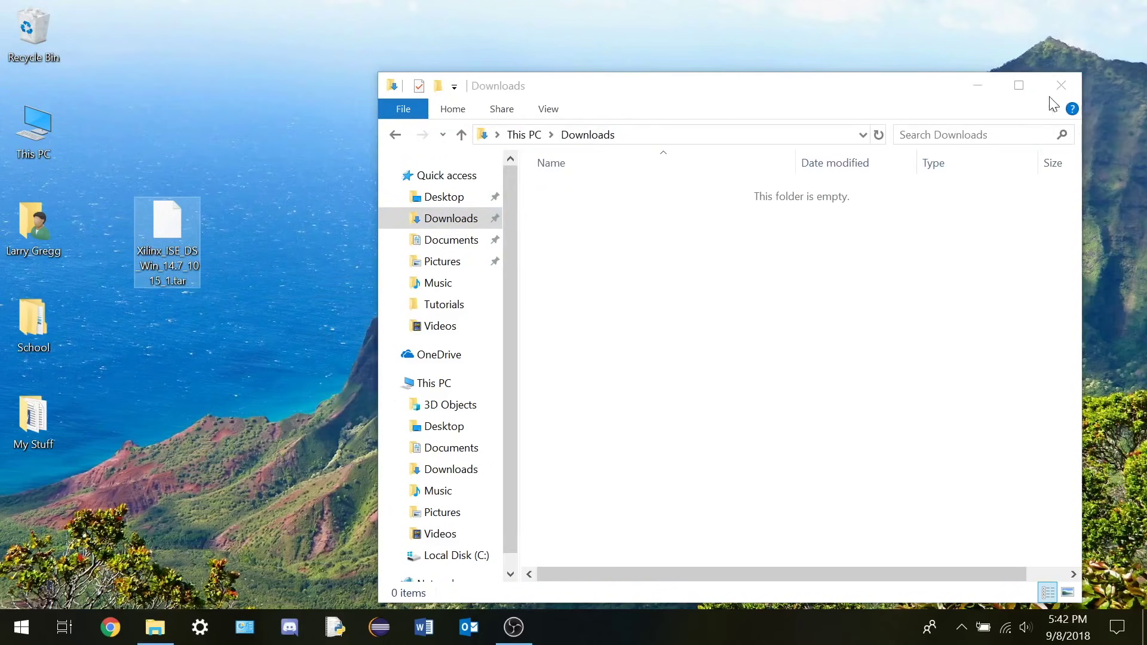
click(1060, 85)
Extract the Xilinx tar archive with 7-Zip into a Xilinx_ISE_DS_Win_14.7_1015_1 folder on the desktop
right_click(178, 224)
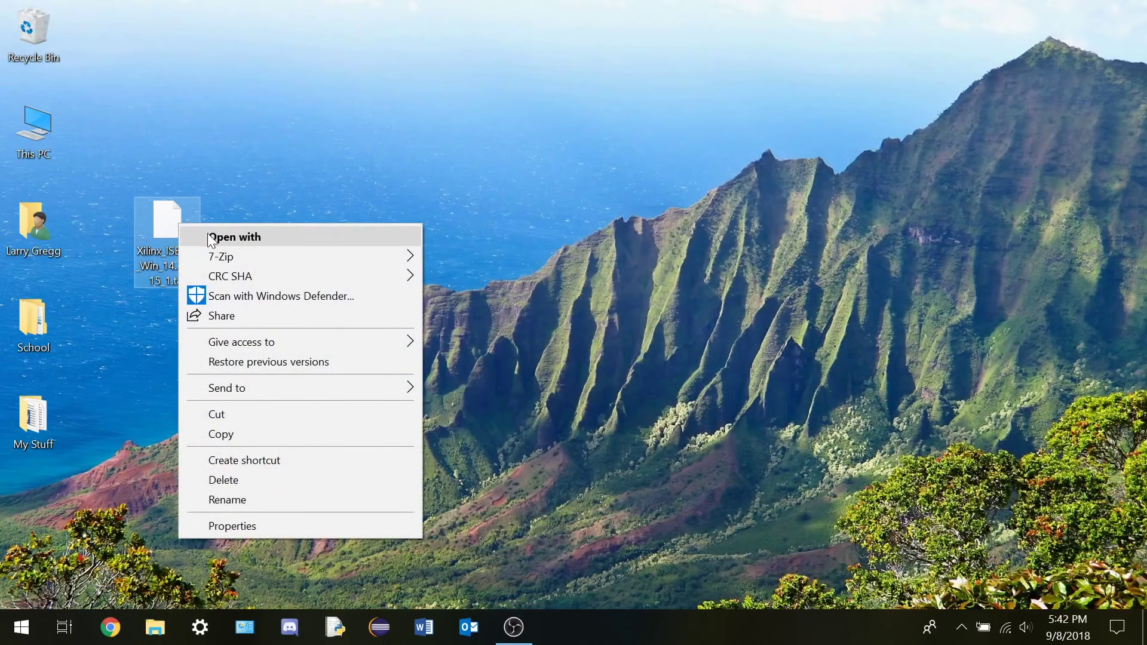
mouse_move(213, 261)
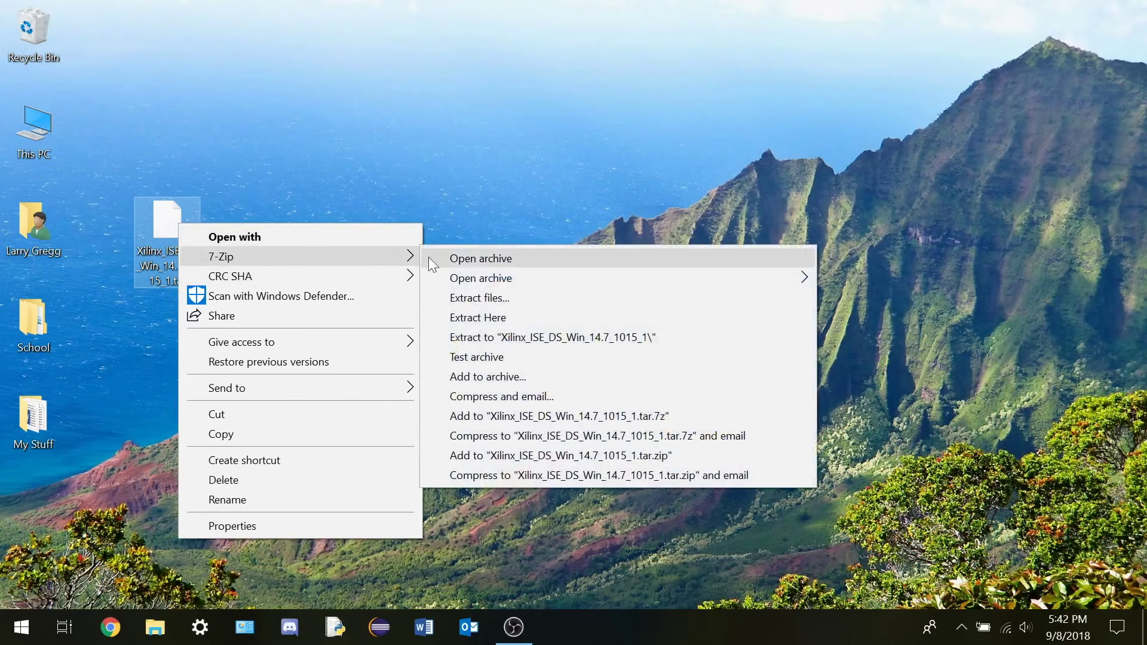
click(480, 299)
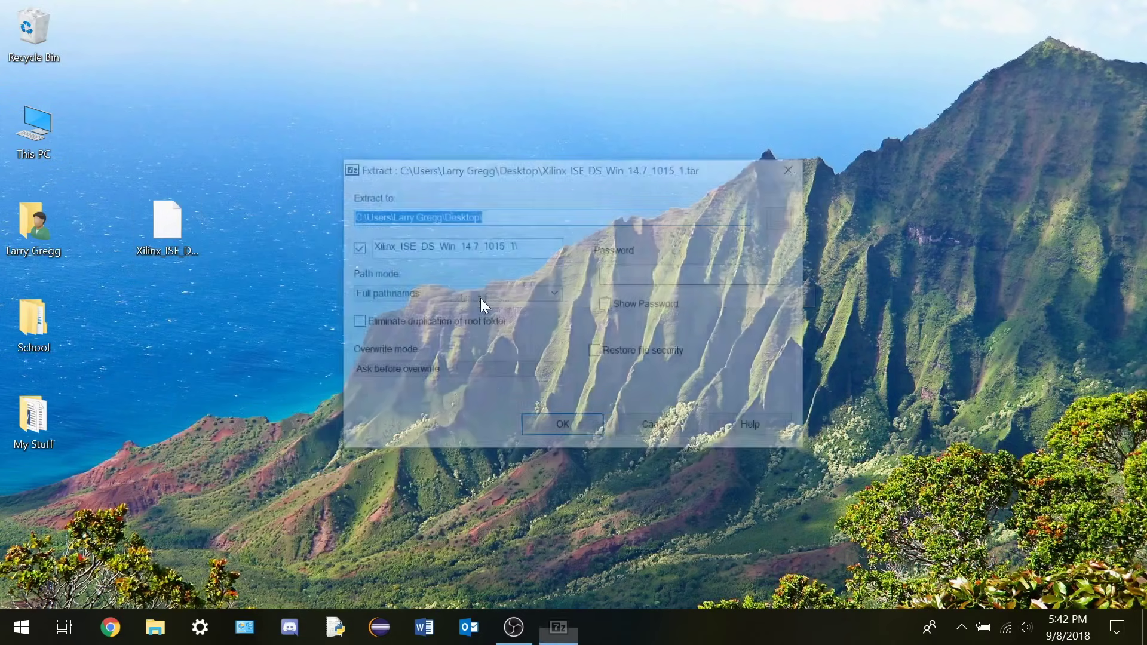
click(551, 428)
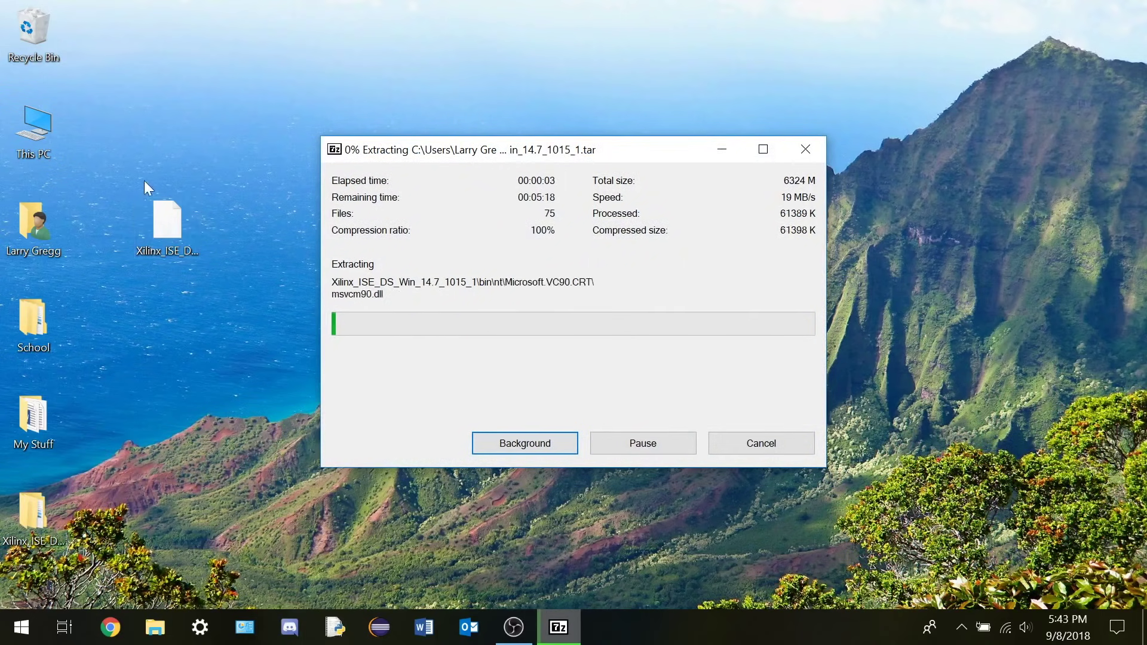
Open the extracted Xilinx_ISE_DS_Win_14.7_1015_1 folder on the desktop and the subfolder of the same name inside it
double_click(45, 510)
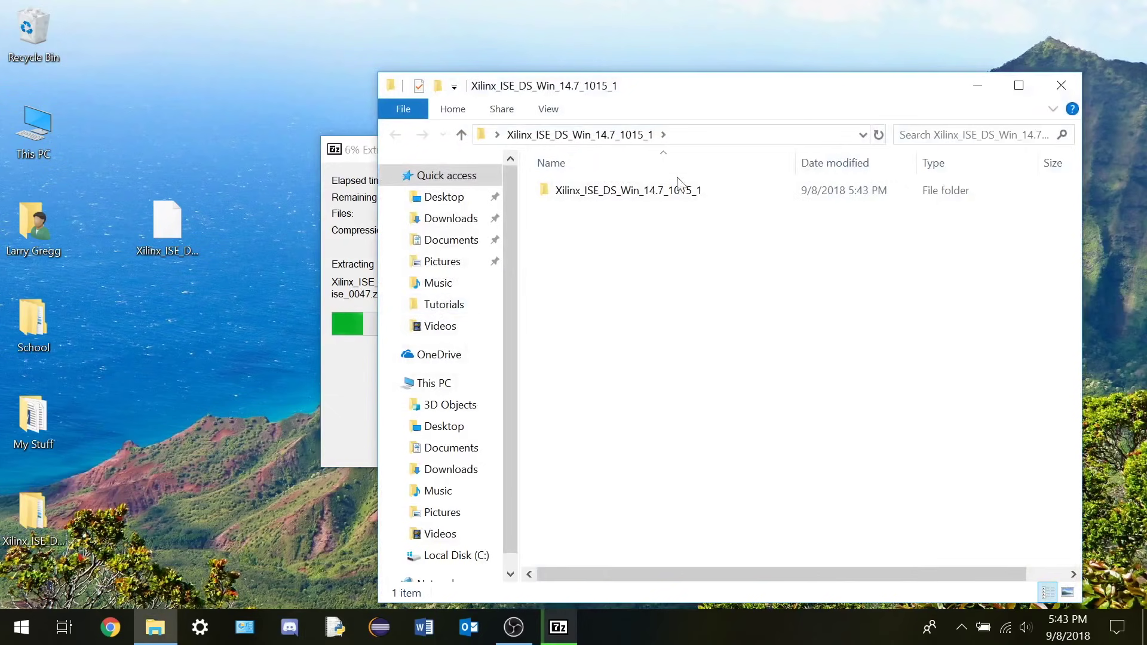
double_click(675, 190)
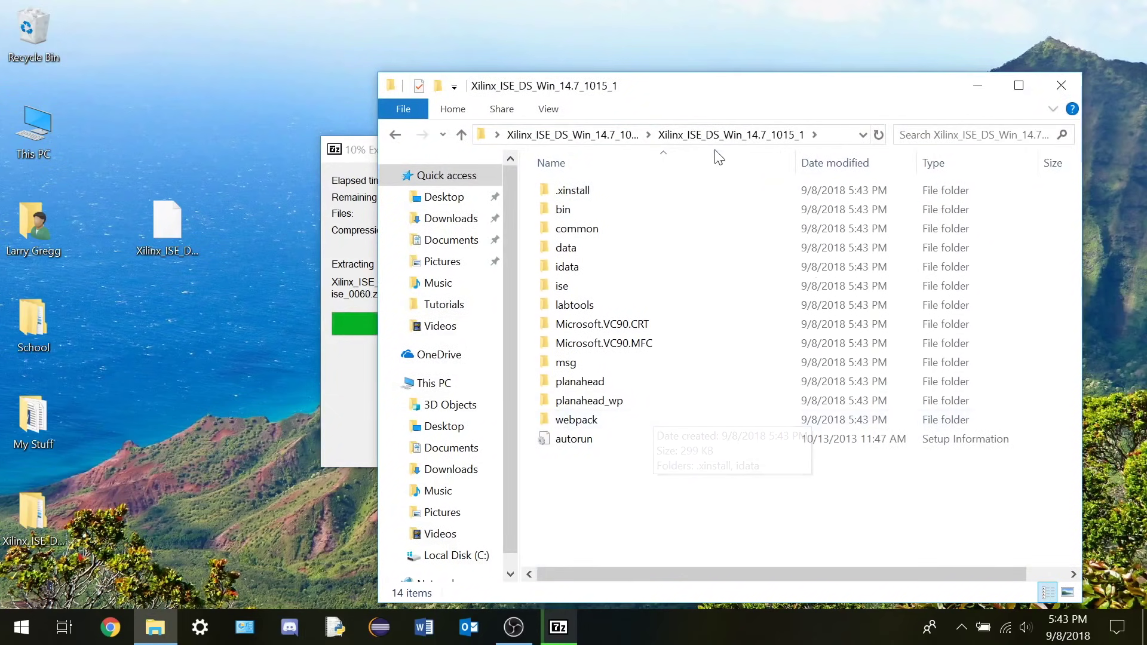
drag(806, 93, 678, 65)
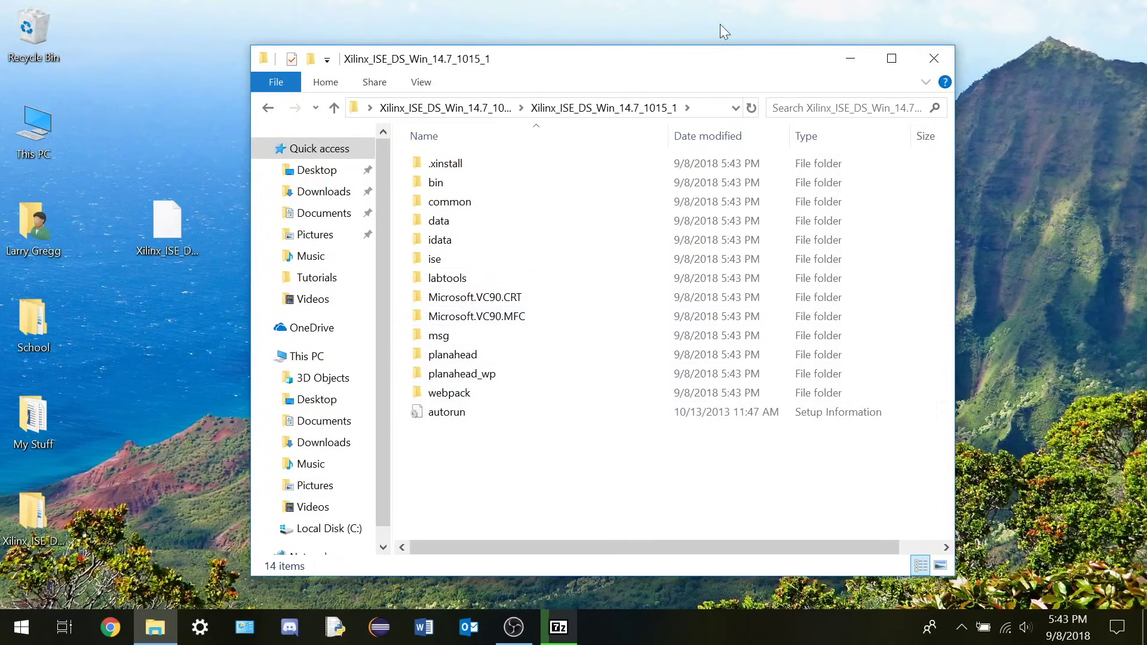
Rearrange the folder window and the 7-Zip progress window so that the extraction can be monitored
drag(721, 74, 707, 371)
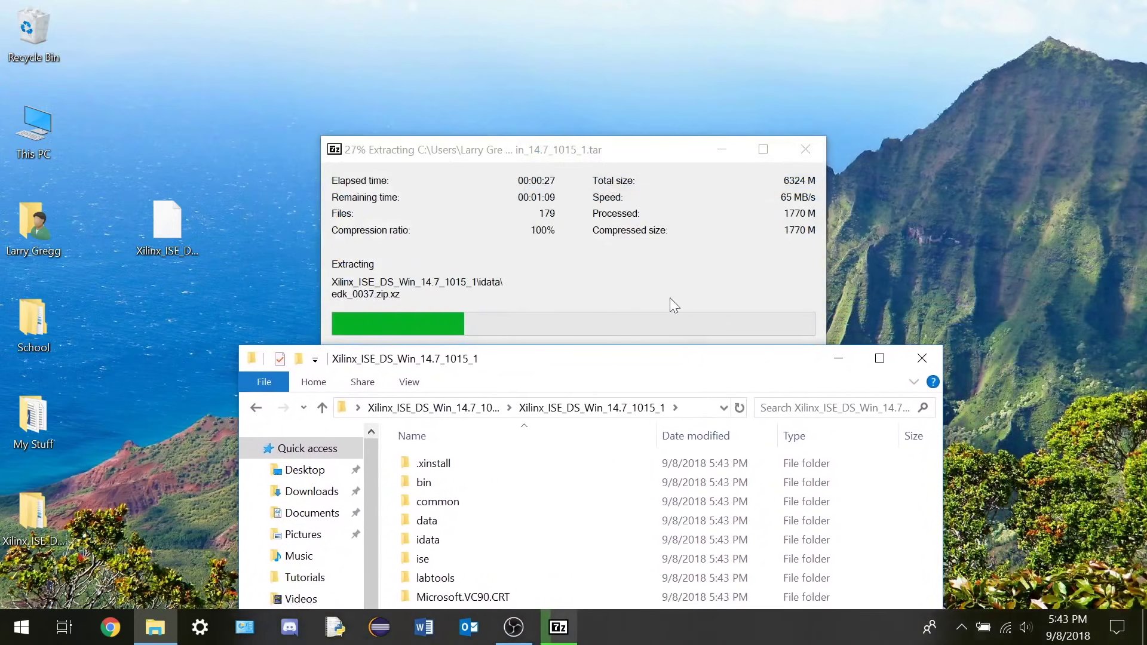
click(627, 154)
drag(627, 154, 337, 74)
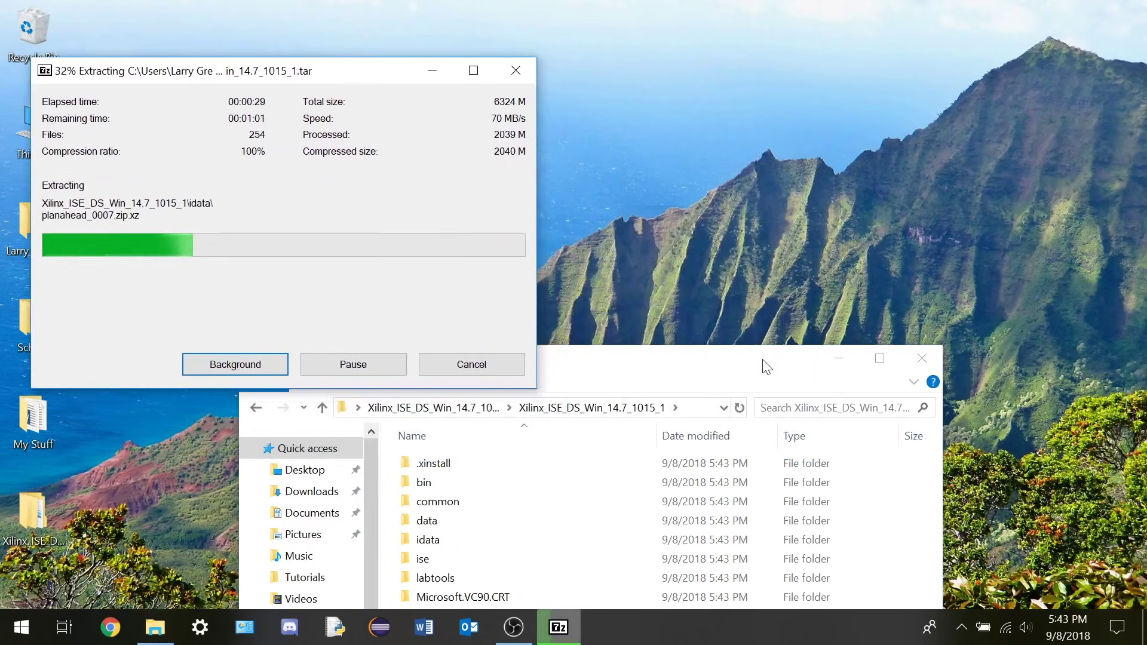
drag(693, 362, 848, 65)
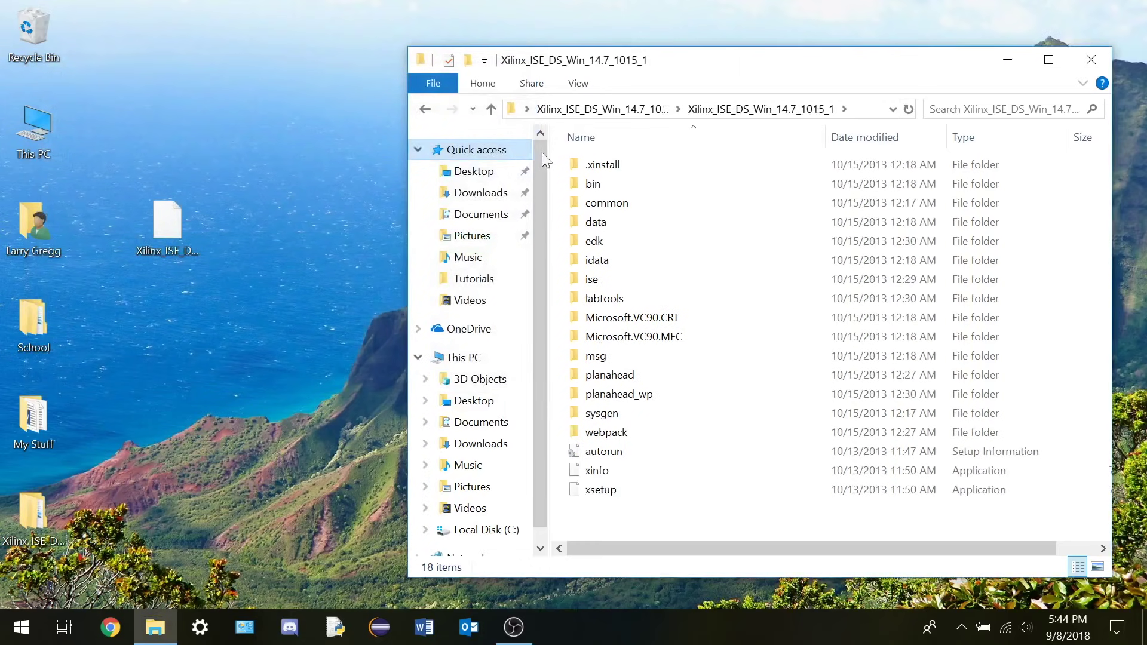
Launch the xsetup application from the extracted installer folder
drag(749, 67, 519, 50)
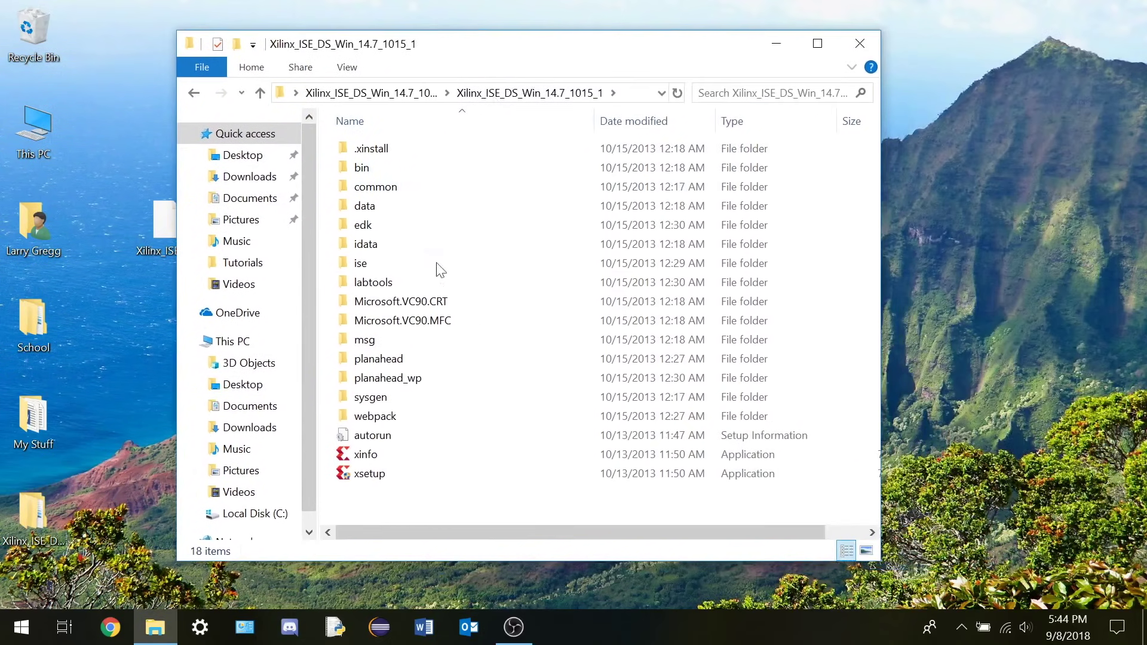
click(395, 473)
double_click(394, 471)
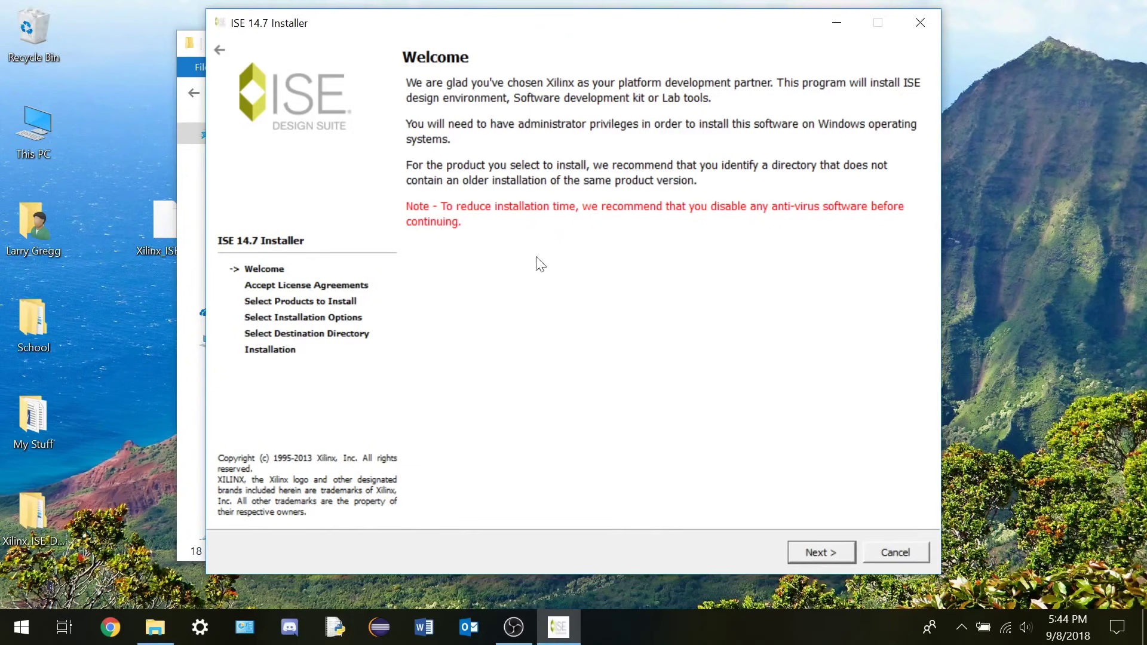
Continue past the installer's welcome page and accept all terms on both license agreement pages
click(814, 548)
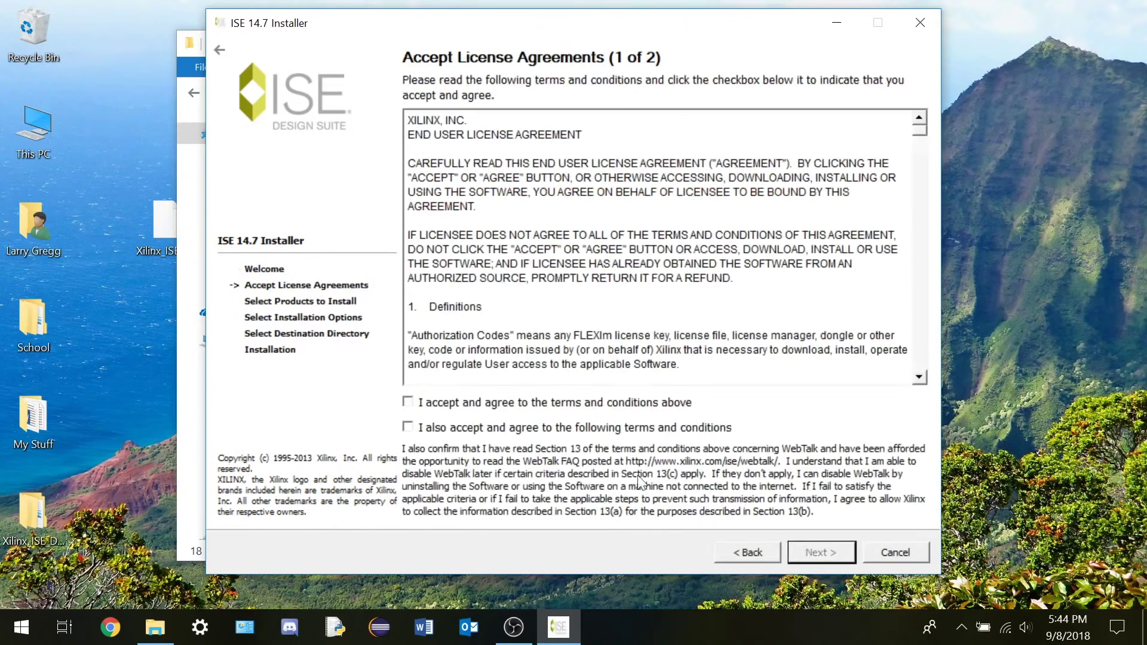
click(407, 401)
click(407, 426)
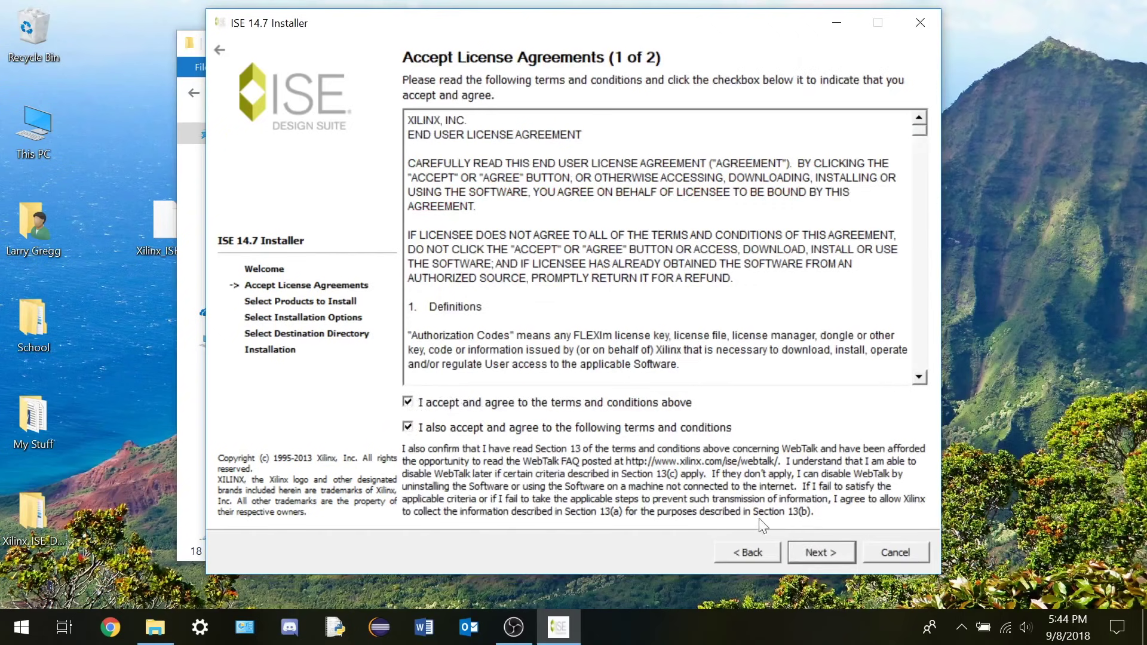
click(834, 551)
click(408, 508)
click(806, 551)
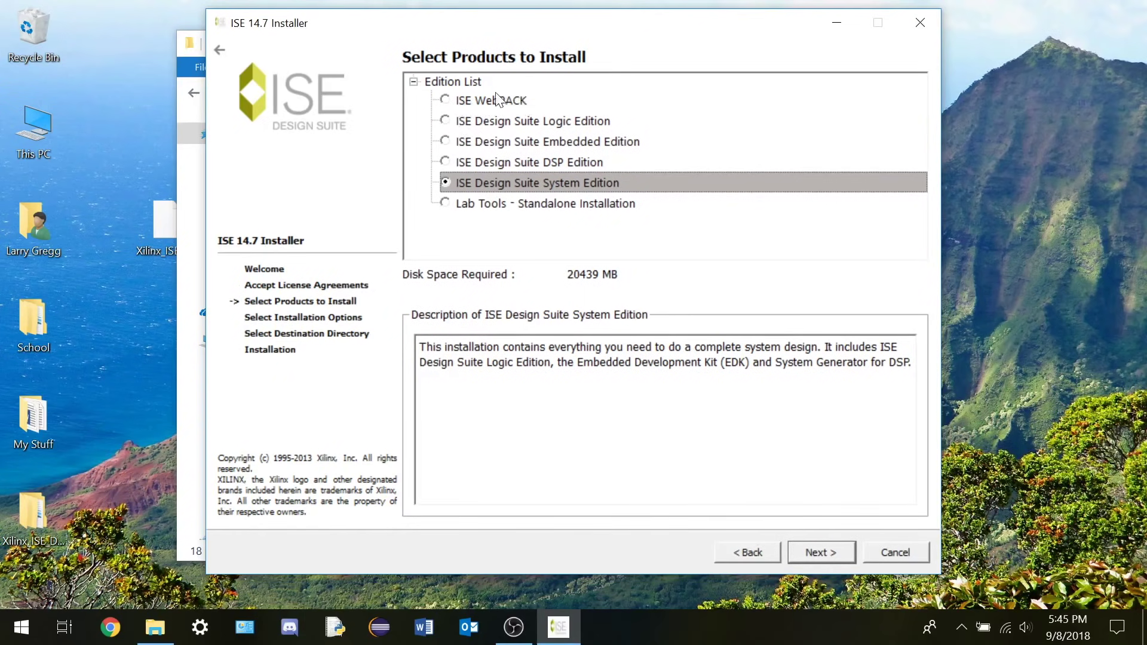
Choose the ISE WebPACK edition, and keep the default installation options and the C:\Xilinx destination directory
click(539, 103)
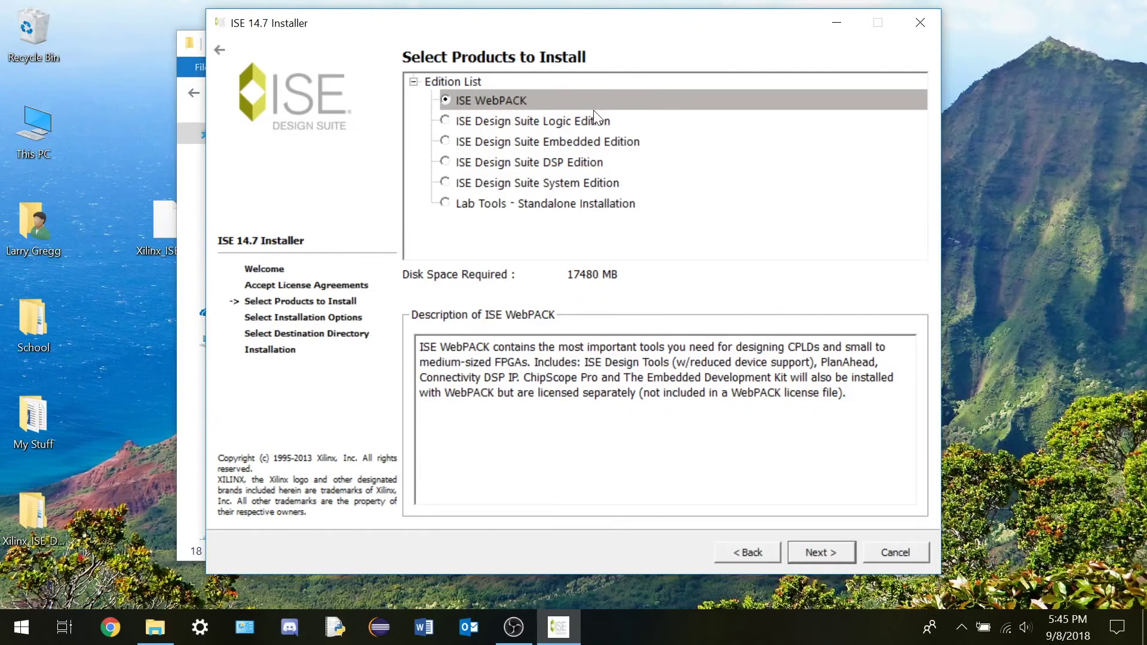
click(809, 552)
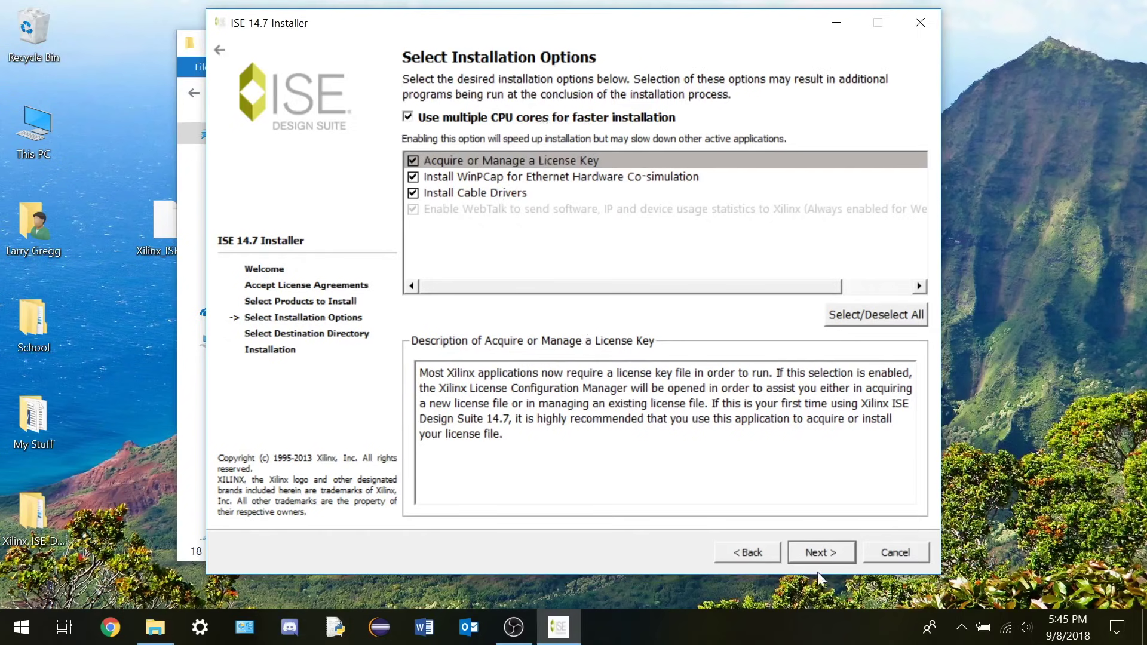
click(819, 554)
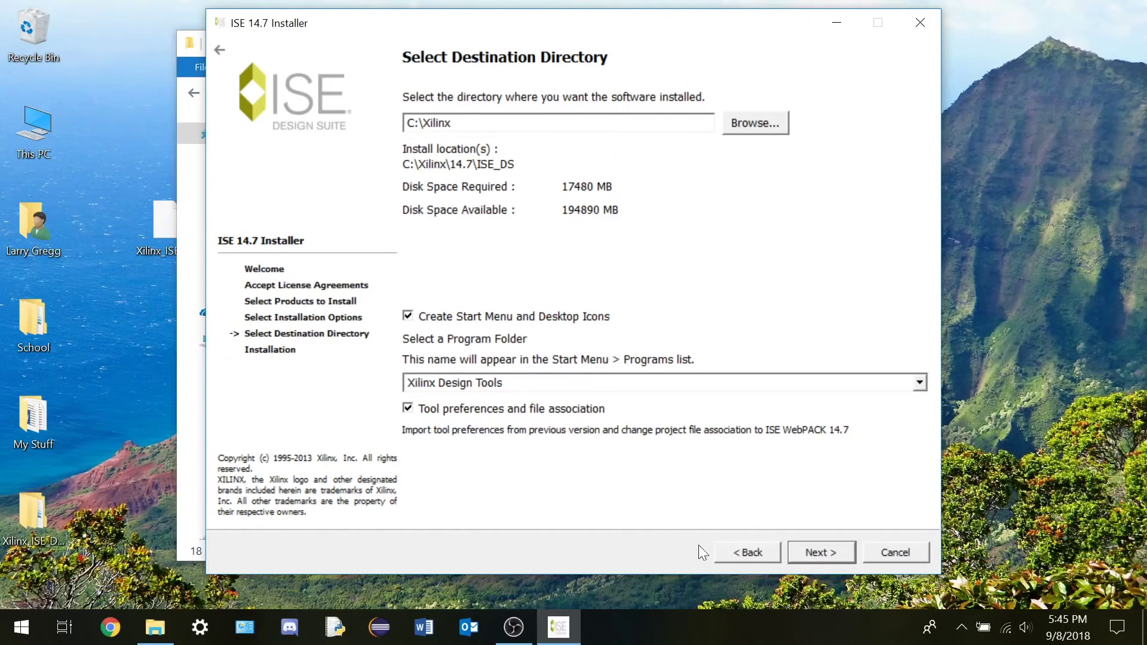
click(792, 555)
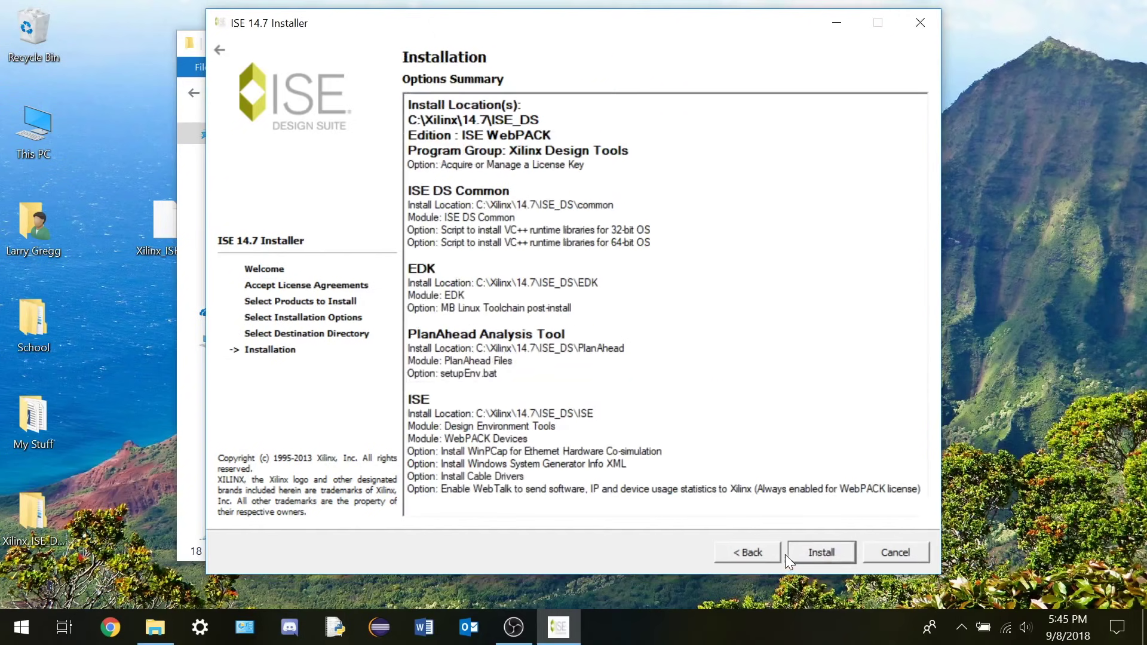
Start installing ISE 14.7 WebPACK with the options listed in the installation summary
click(821, 553)
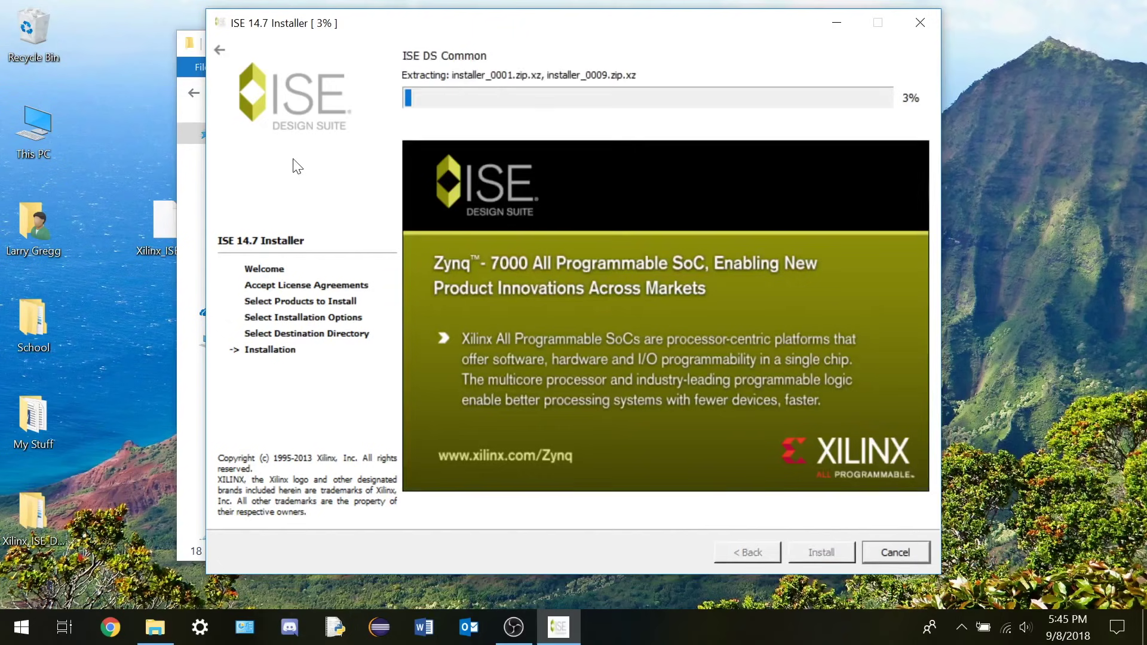
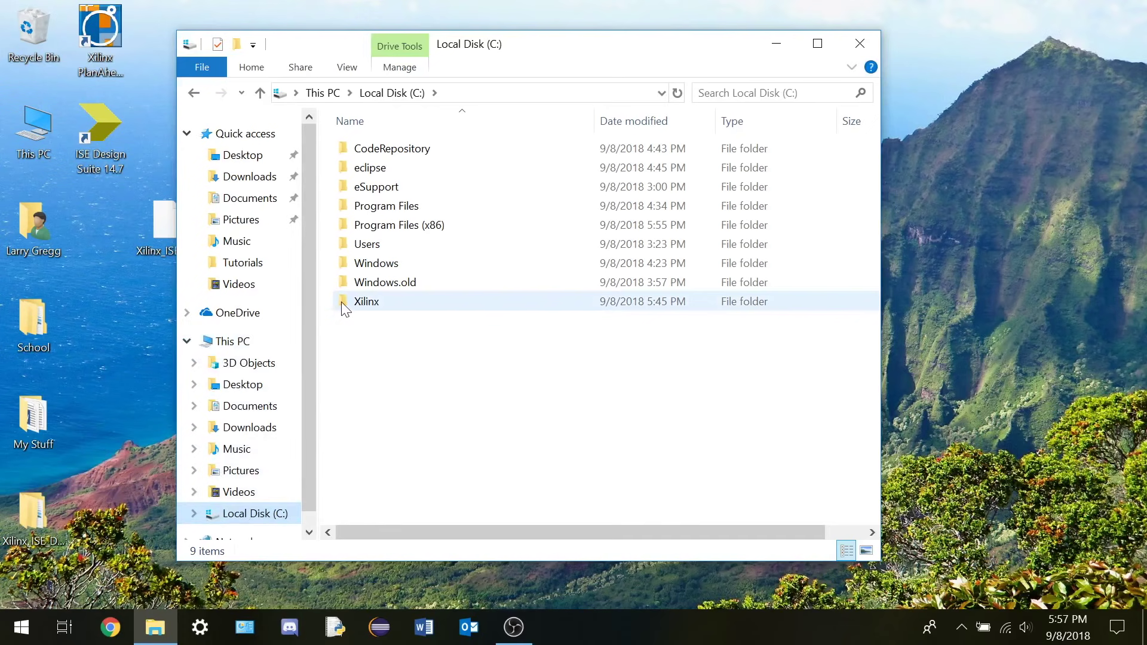
Open the folder C:\Xilinx\14.7\ISE_DS\ISE\lib\nt64
double_click(393, 307)
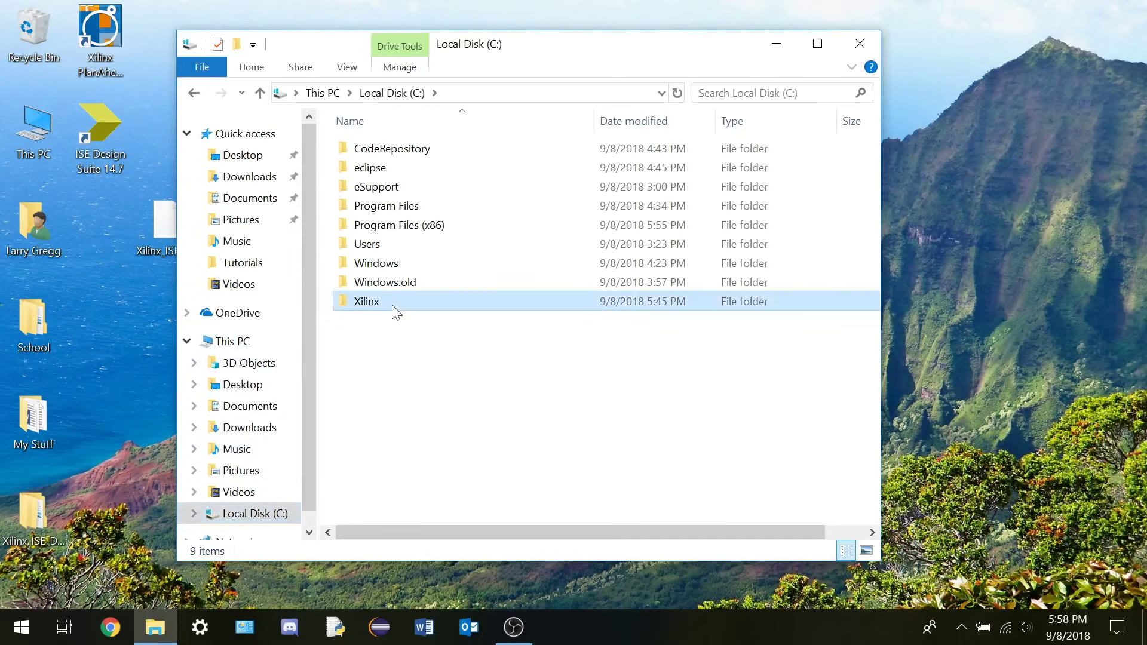
double_click(376, 150)
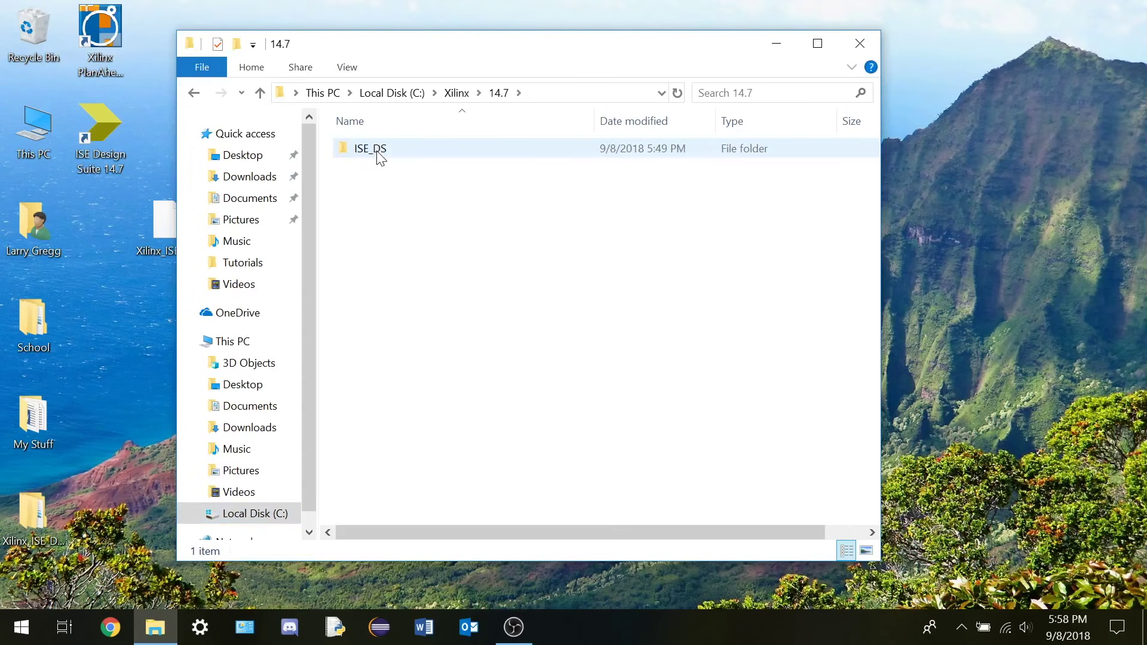
double_click(377, 151)
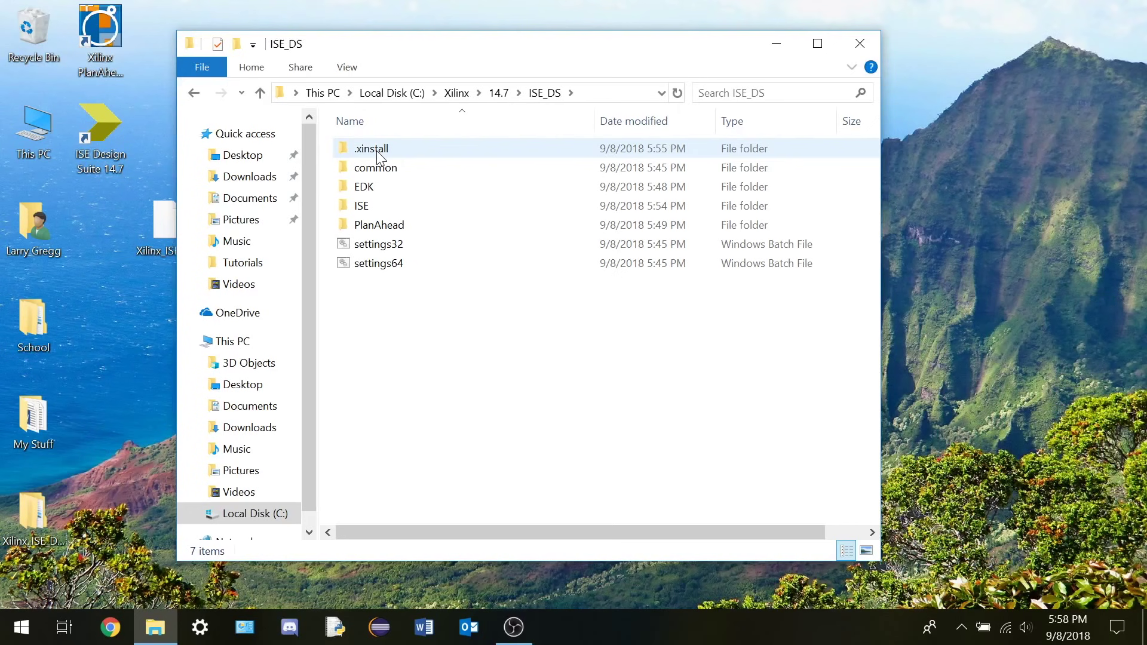
double_click(385, 207)
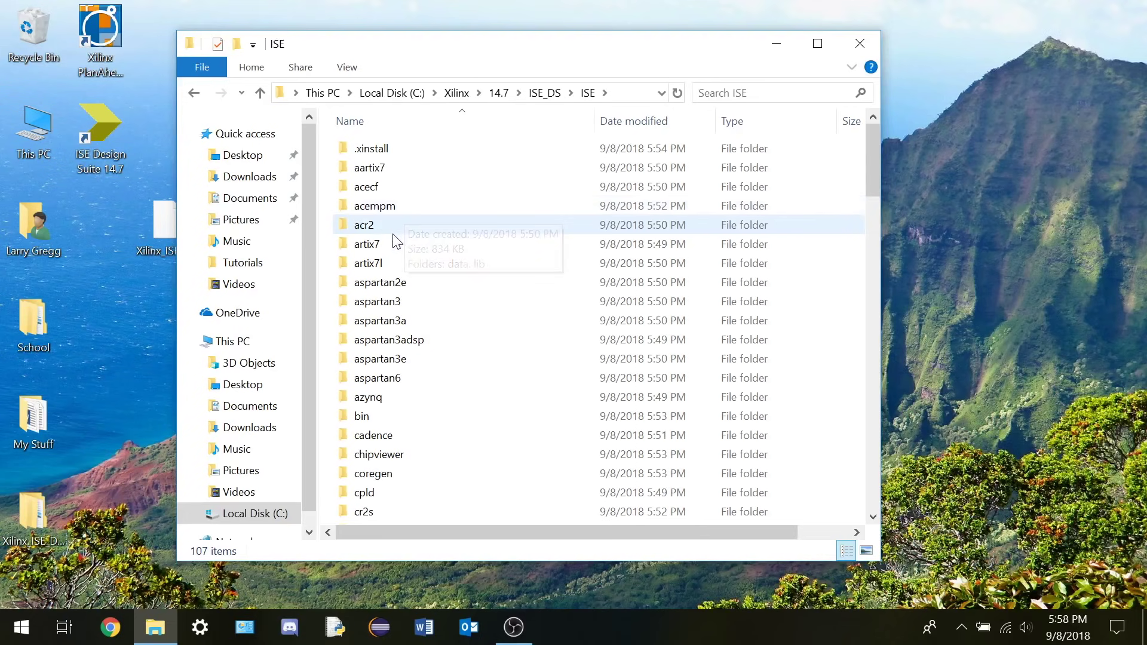
scroll(395, 251, down, 5)
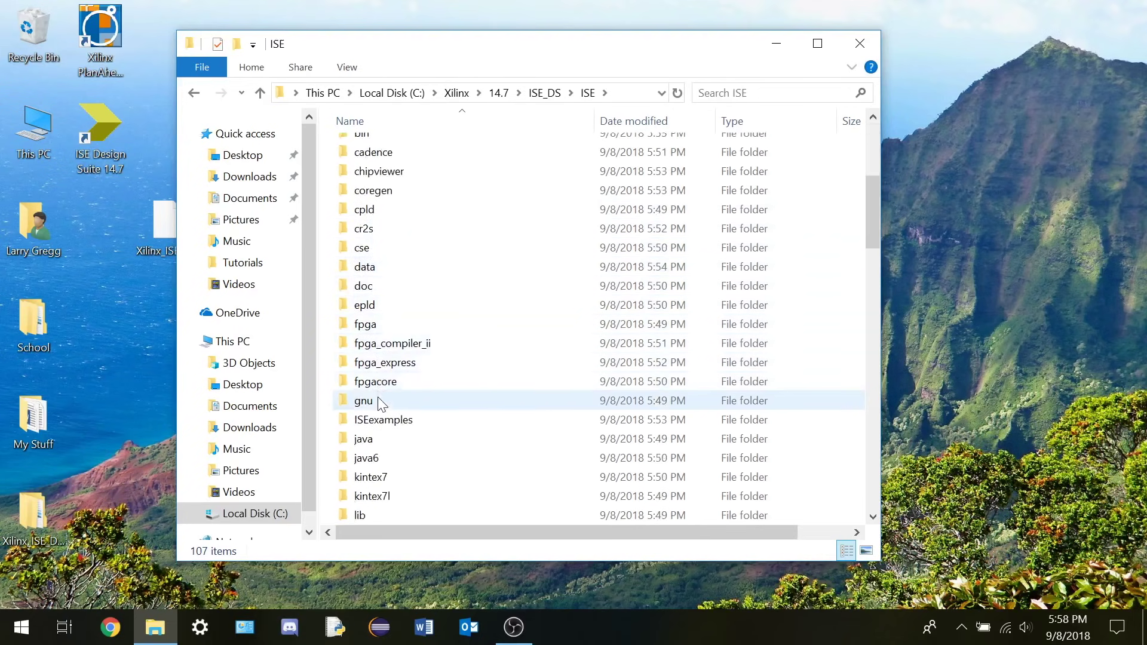
double_click(369, 515)
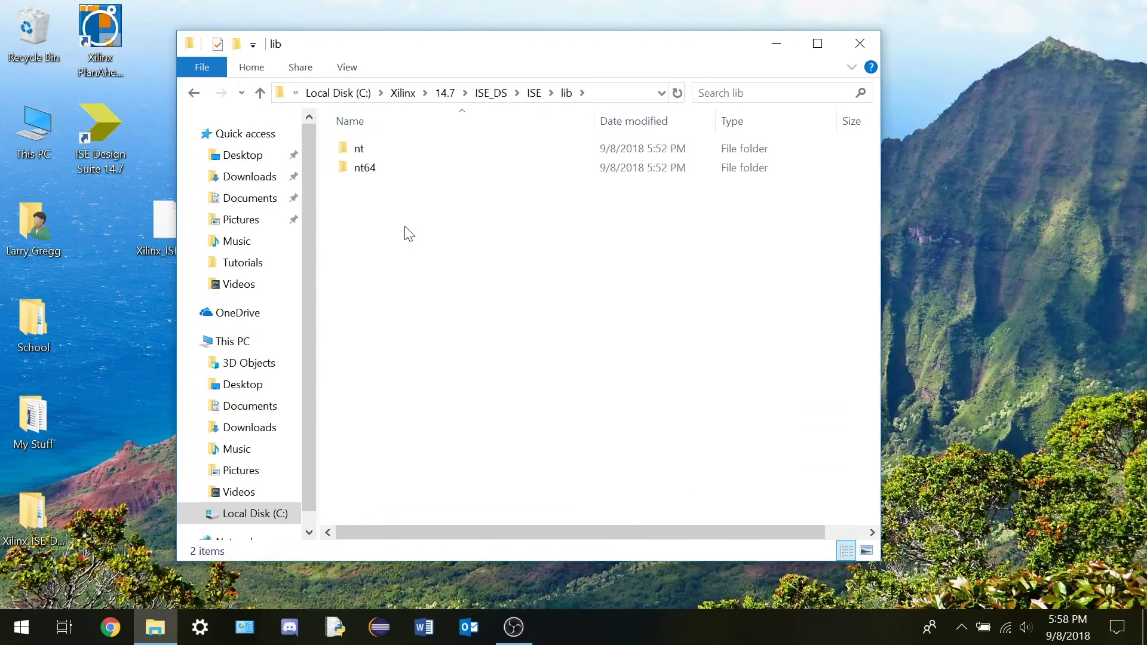
double_click(382, 173)
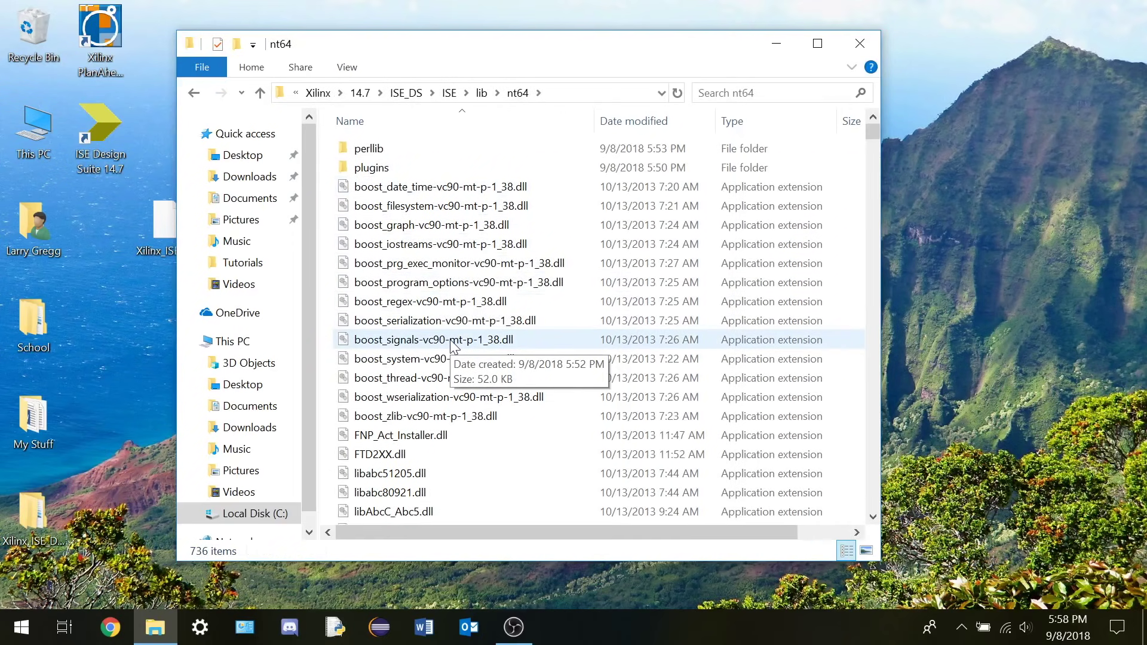
Find libPortability.dll in the nt64 folder and rename it libPortability.dll.orig
scroll(453, 345, down, 20)
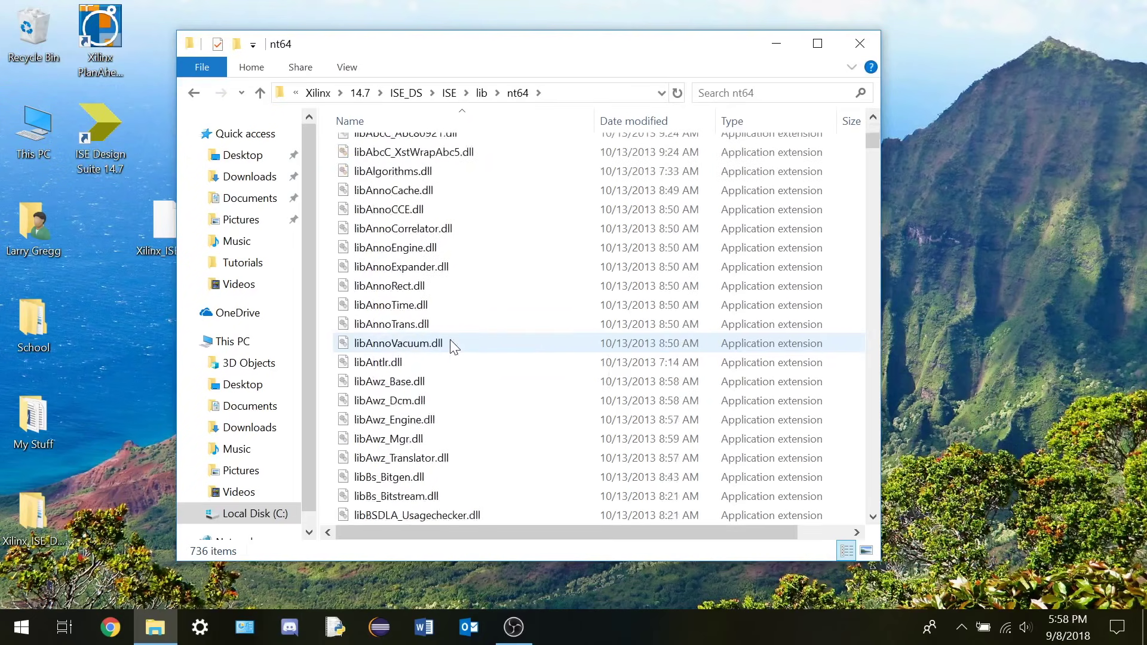
scroll(452, 345, down, 20)
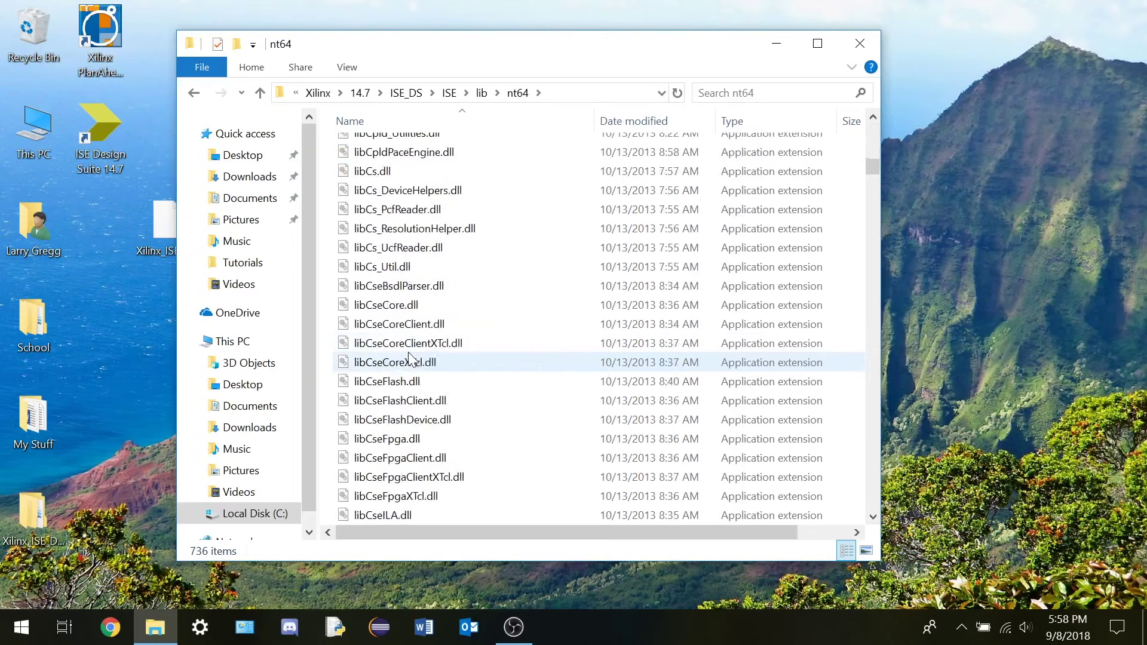
scroll(391, 365, down, 20)
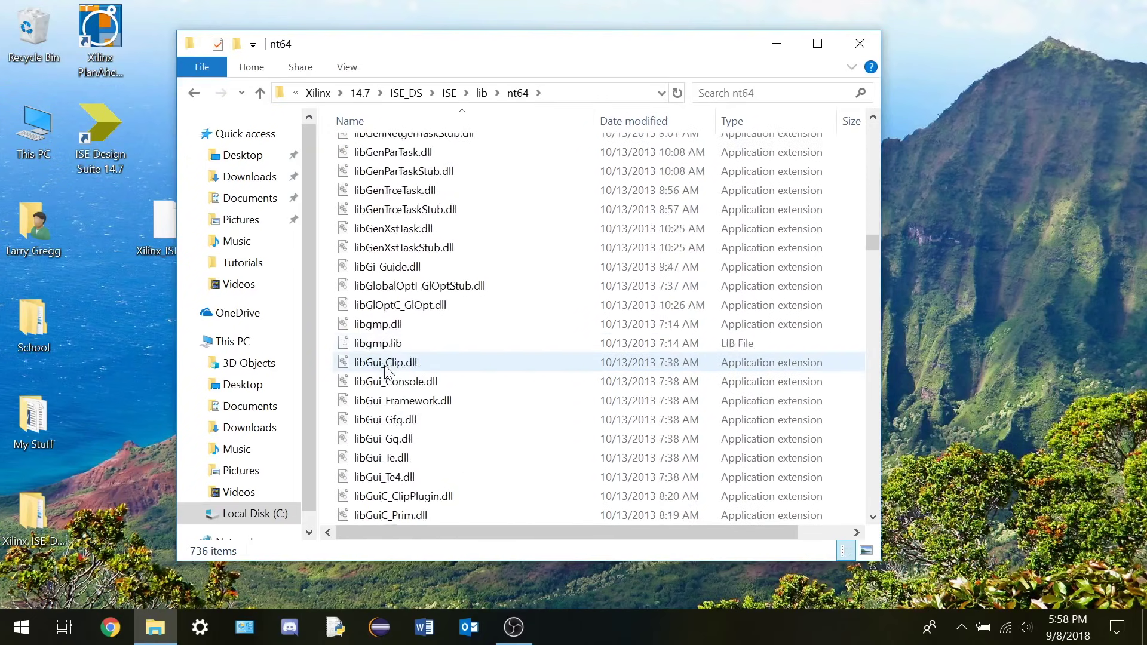
scroll(385, 375, down, 20)
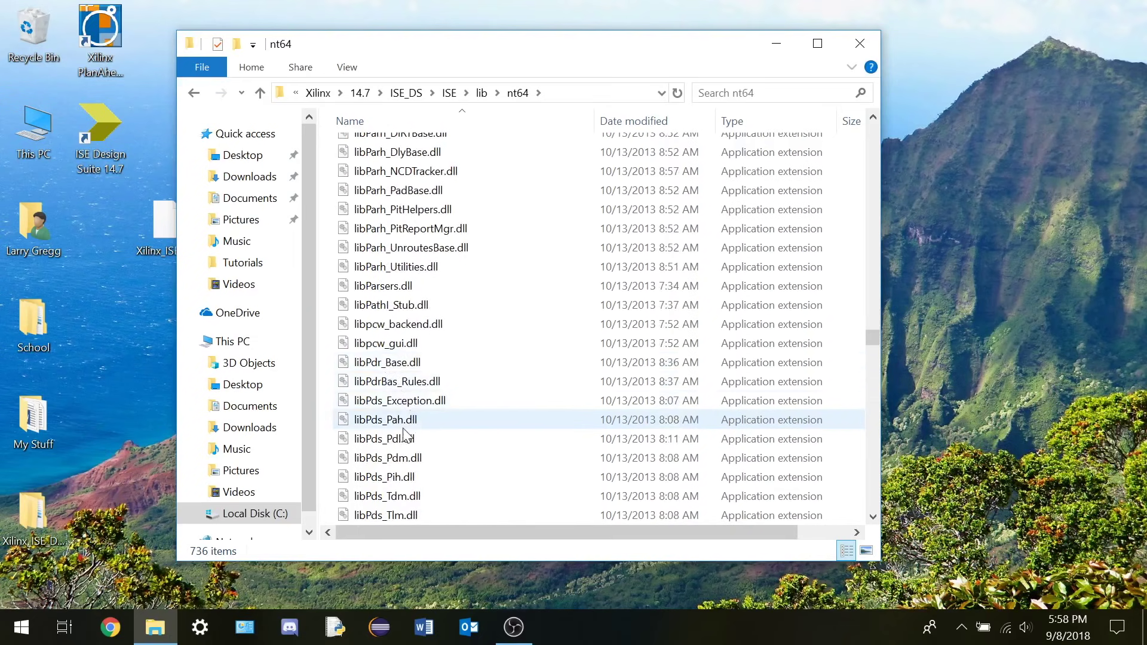
scroll(389, 406, down, 5)
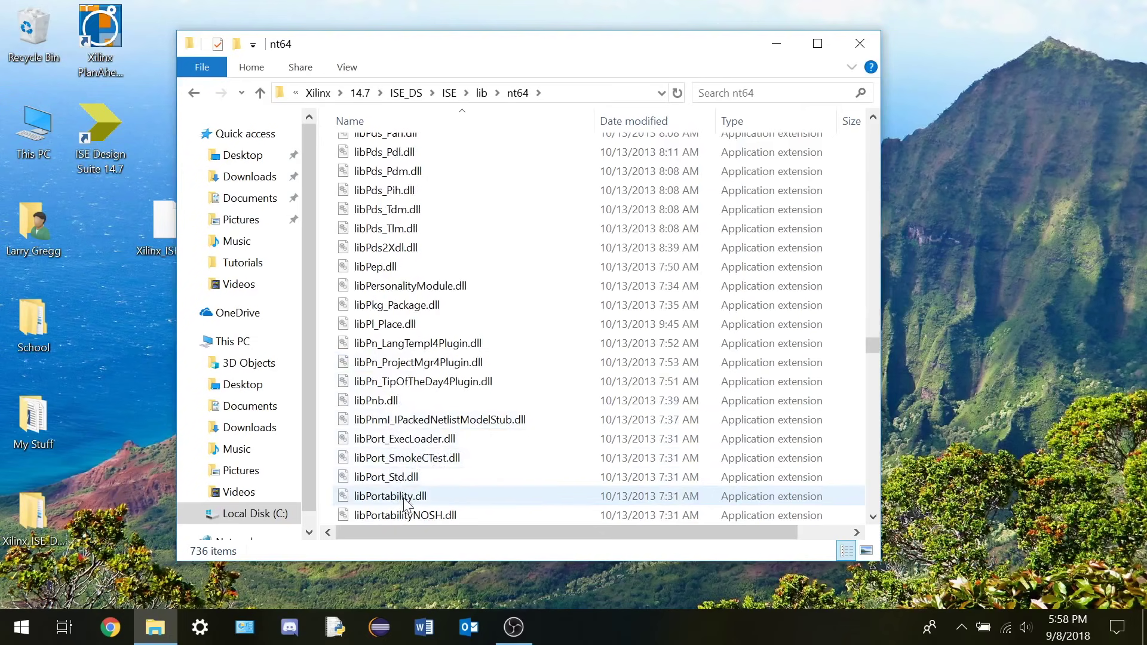
scroll(441, 486, down, 2)
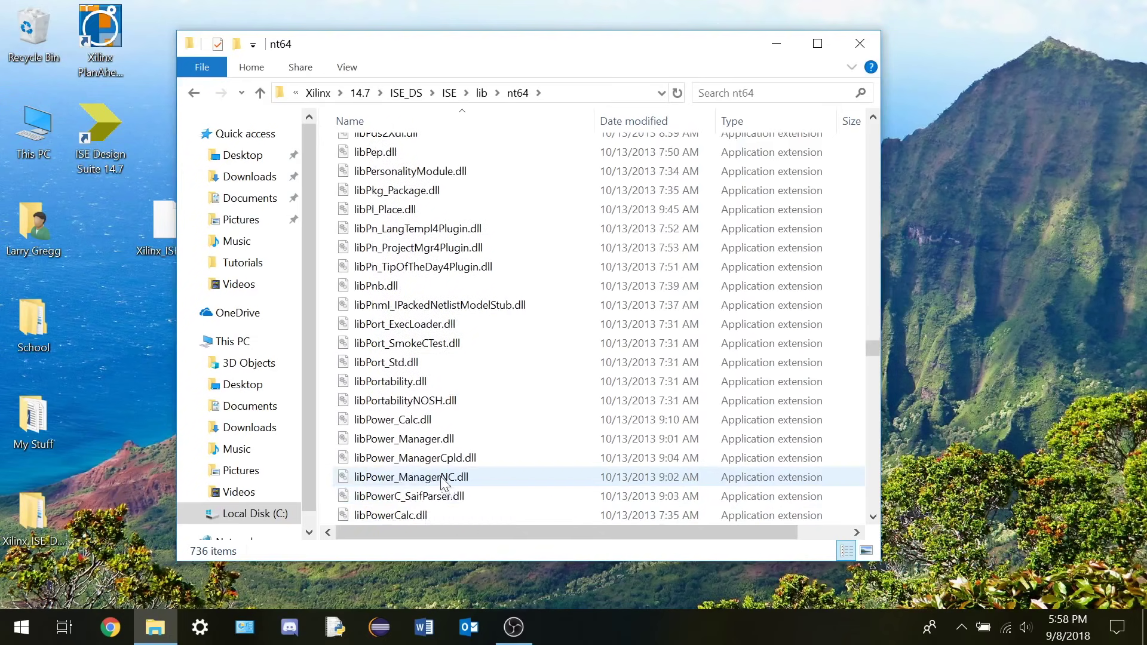
right_click(454, 385)
click(403, 383)
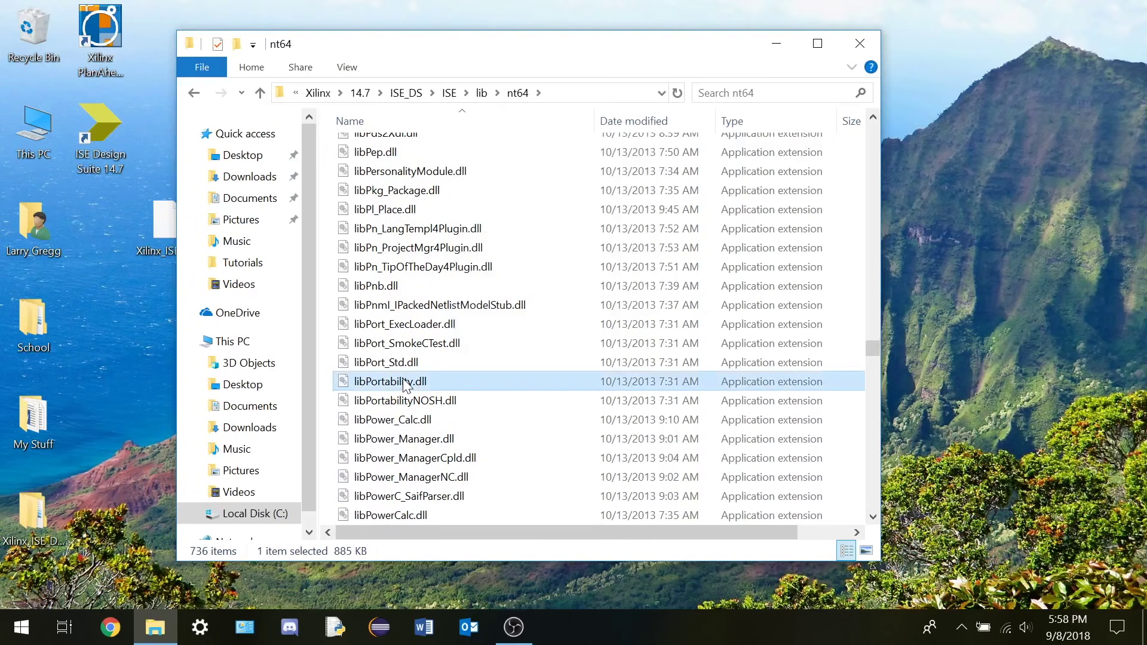
right_click(453, 379)
click(484, 341)
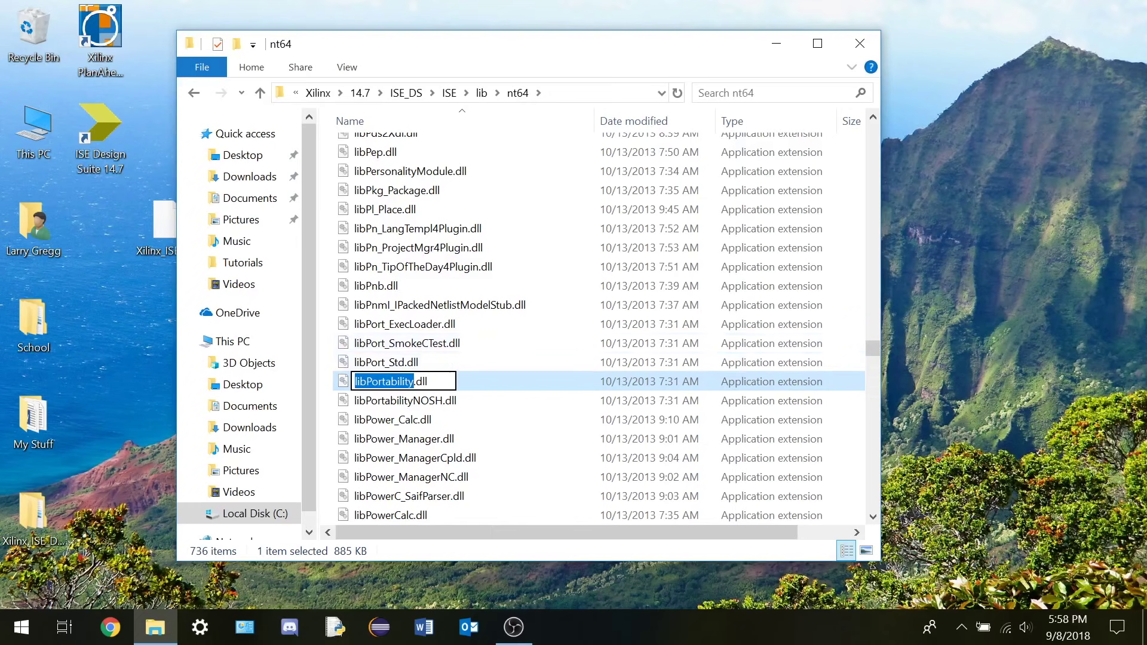
key(End)
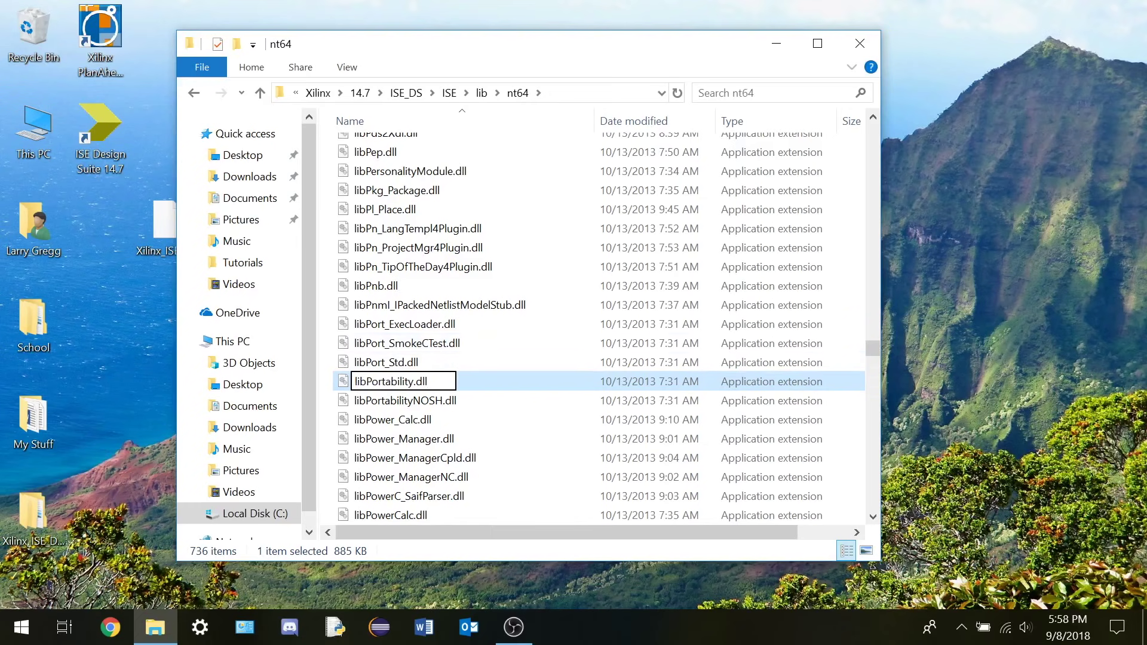
text(.orig)
key(Return)
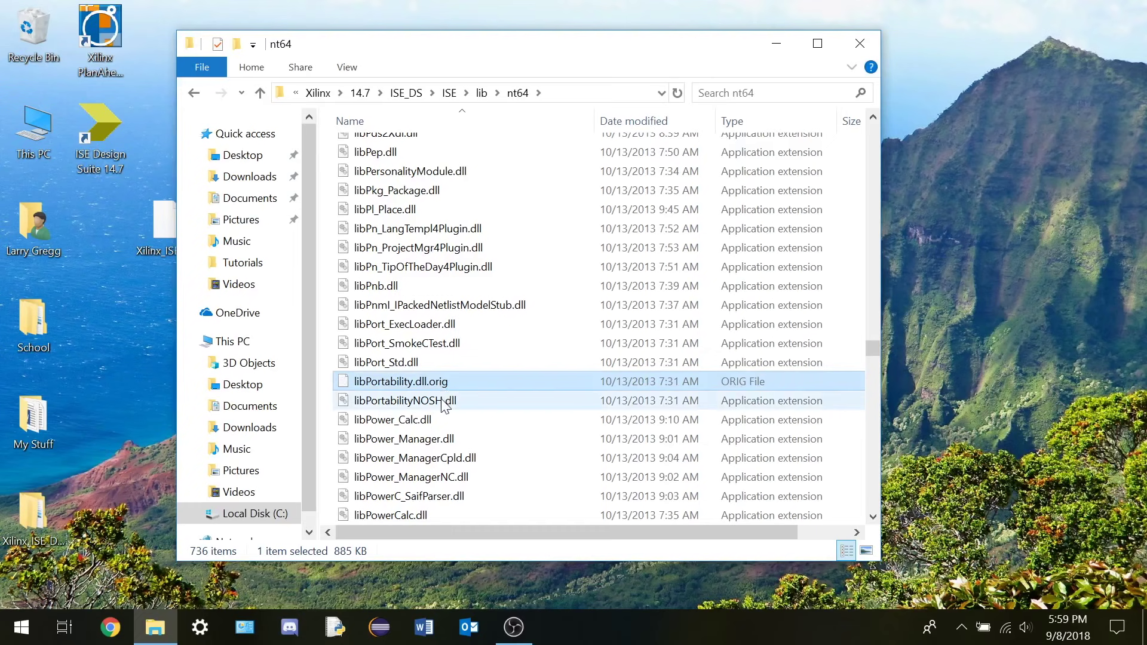
Make a copy of libPortabilityNOSH.dll in the same nt64 folder
click(445, 401)
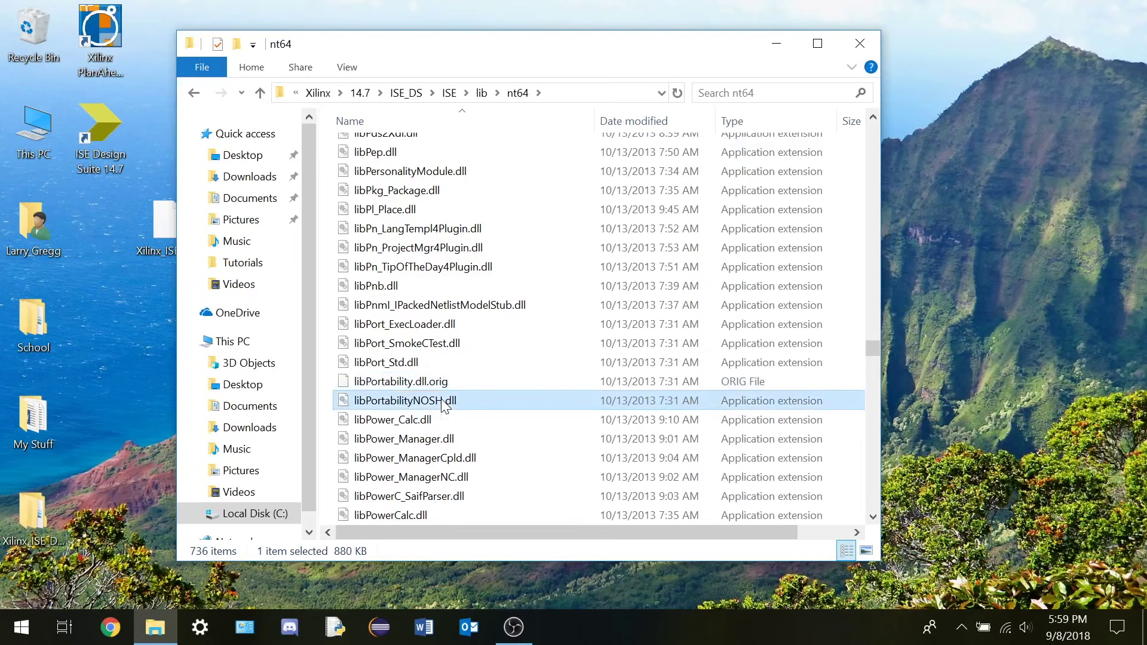
right_click(452, 404)
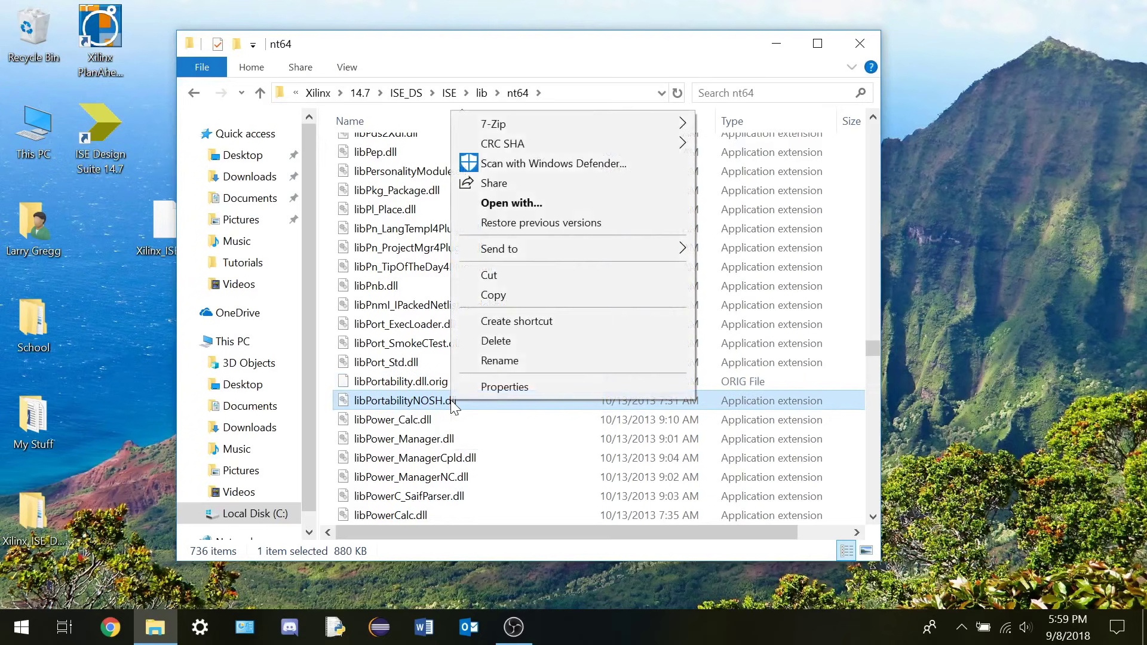
click(493, 295)
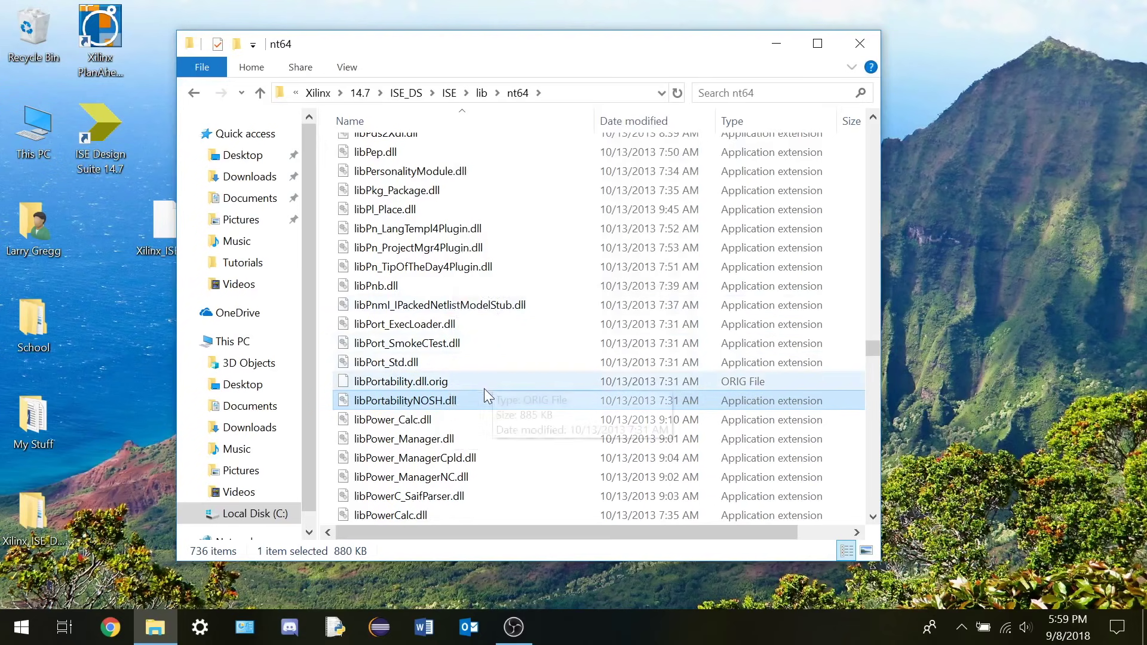
right_click(327, 406)
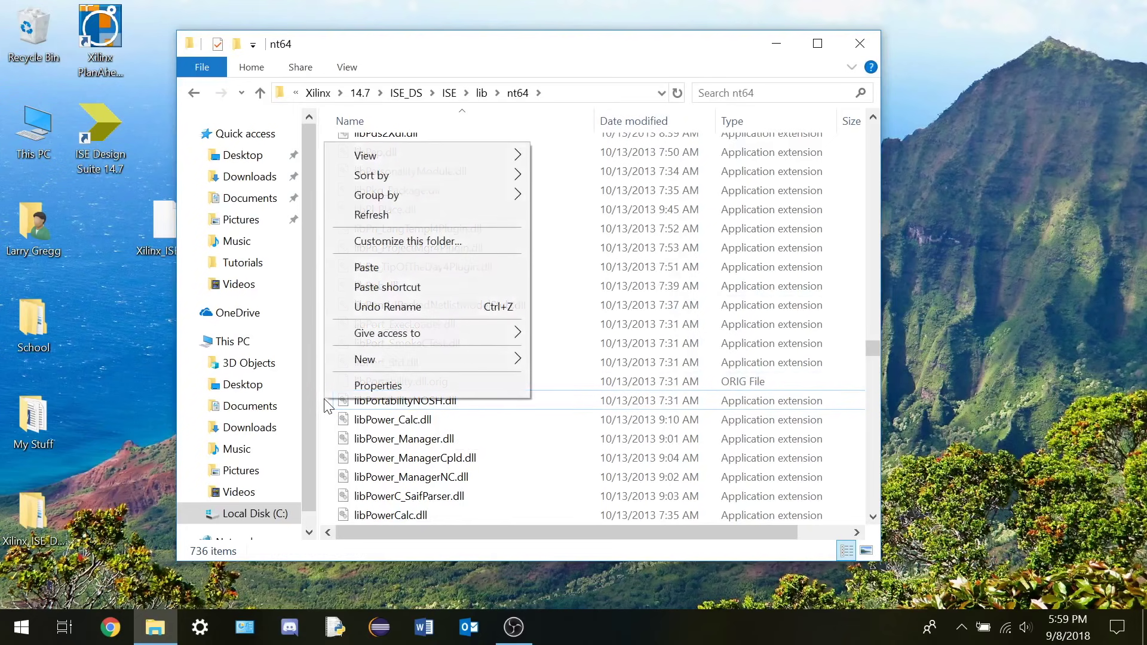
click(366, 267)
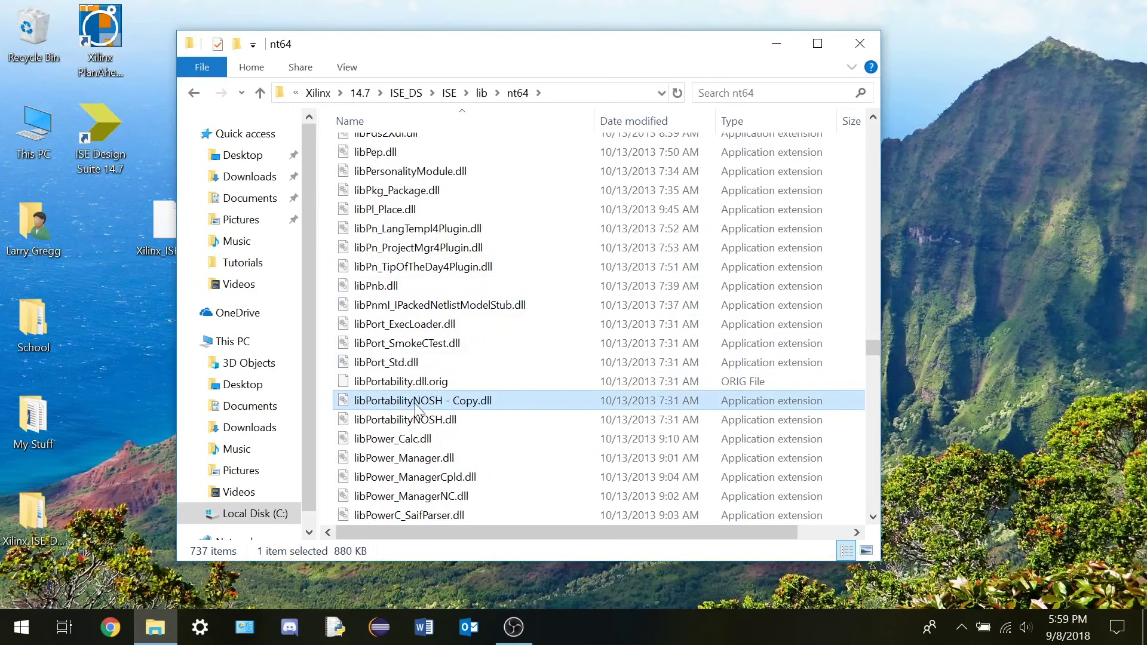
Rename the copy of libPortabilityNOSH.dll as libPortability.dll and check it against the two neighbouring libPortability files
right_click(416, 408)
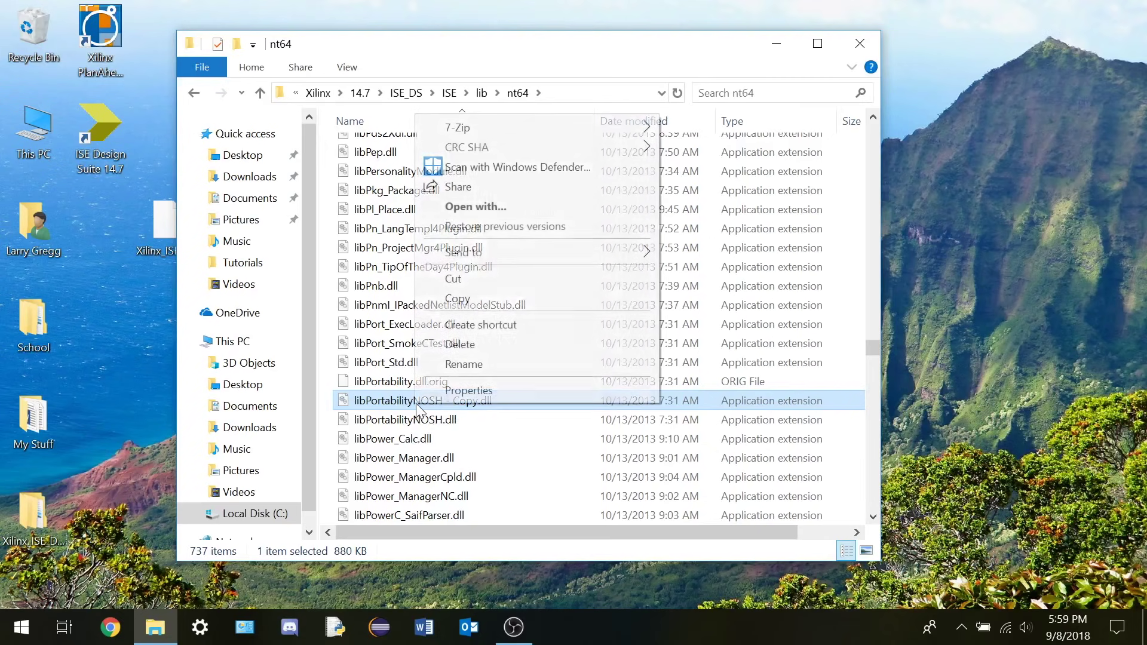
click(462, 364)
click(473, 400)
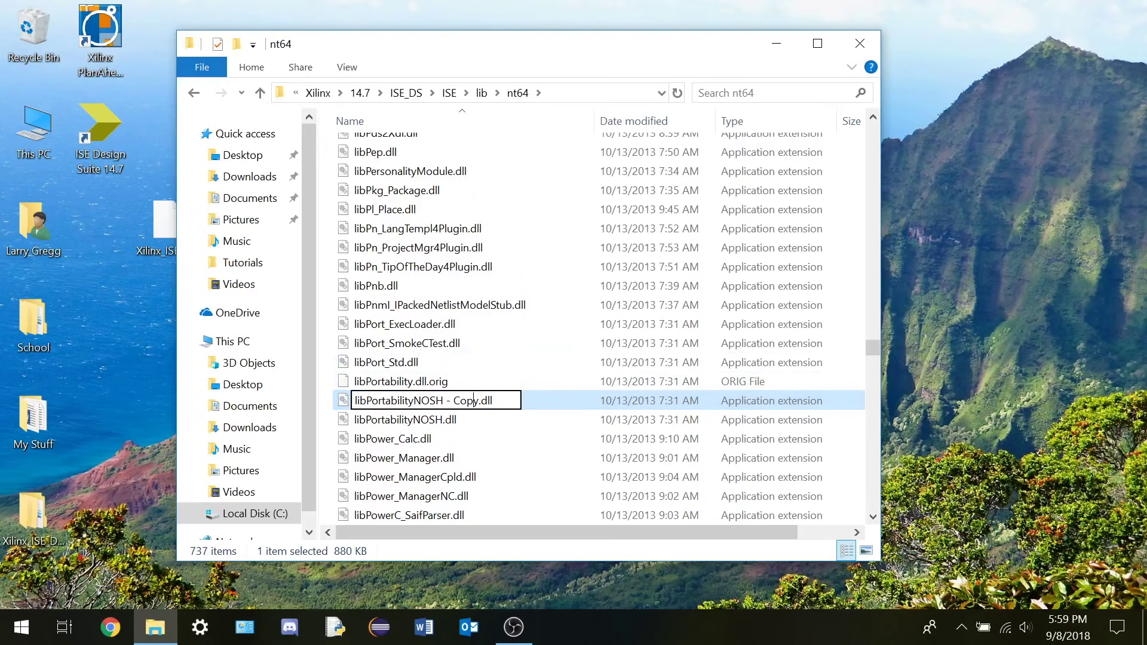
key(BackSpace)
key(BackSpace)
key(BackSpace)
key(BackSpace)
key(BackSpace)
key(BackSpace)
key(BackSpace)
key(BackSpace)
key(BackSpace)
key(BackSpace)
key(BackSpace)
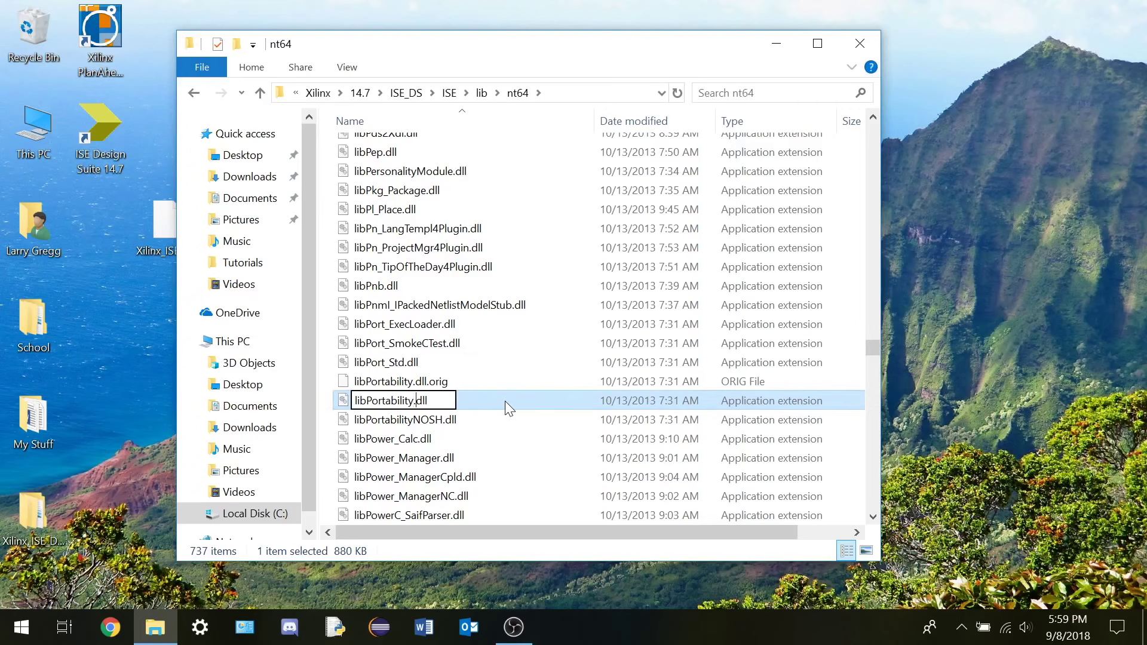
key(End)
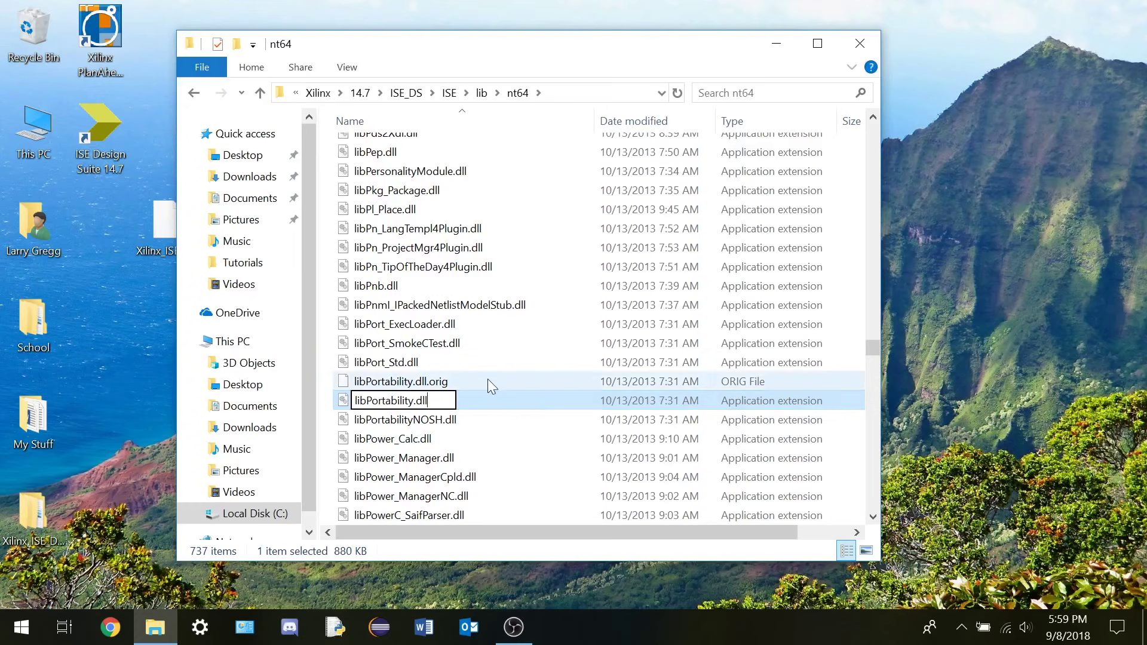
key(Return)
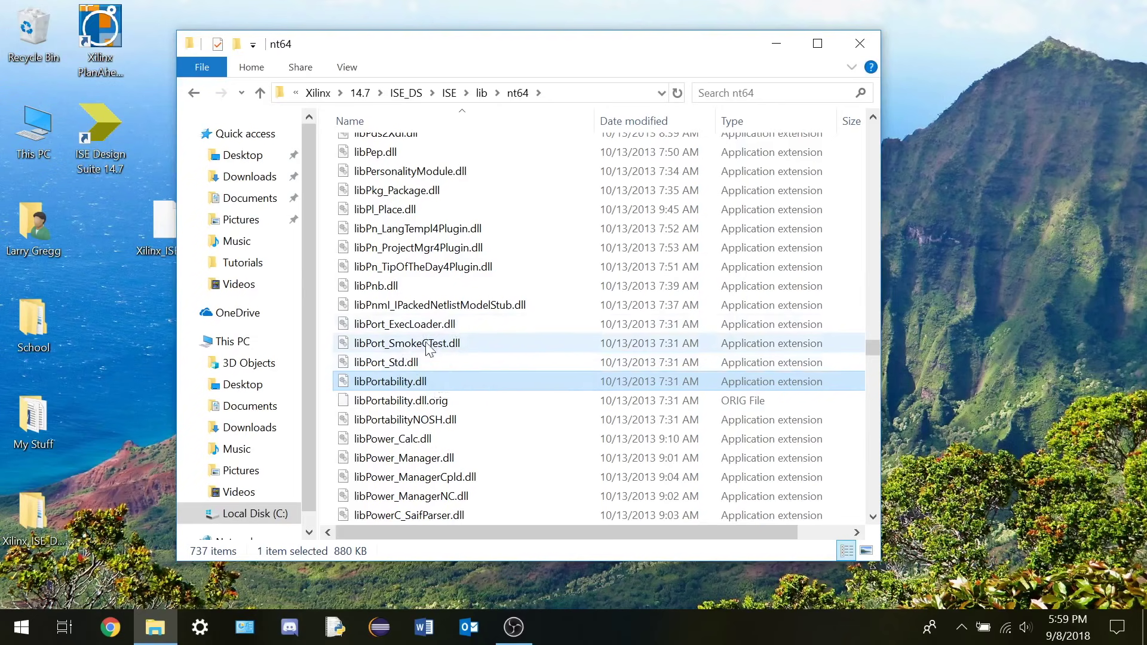
click(432, 406)
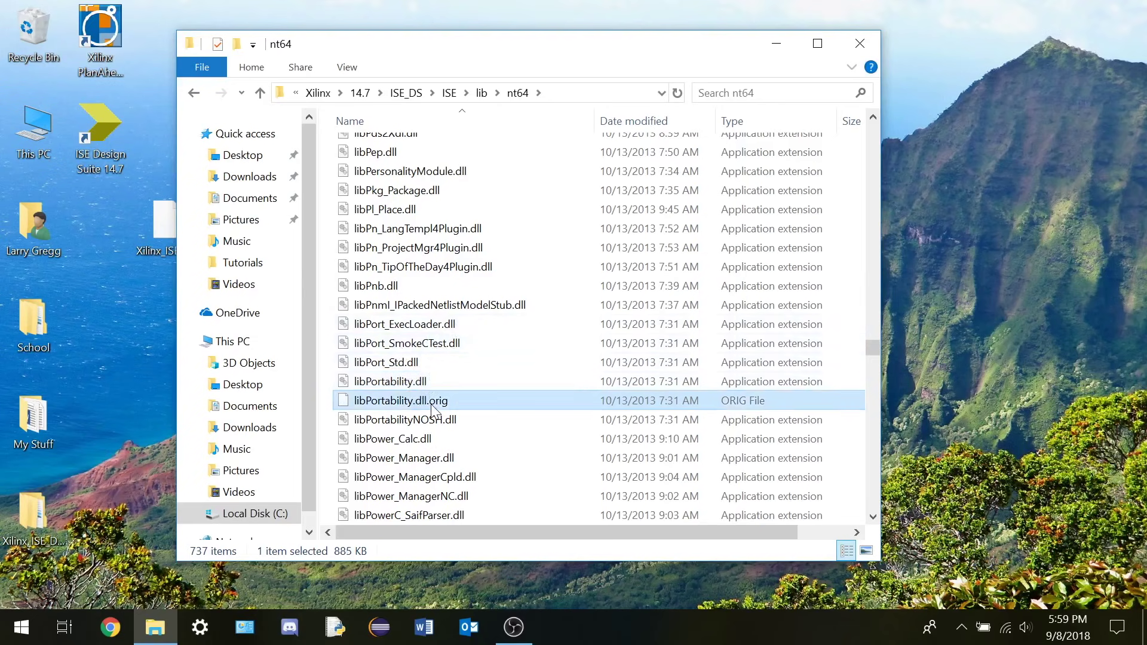
click(465, 419)
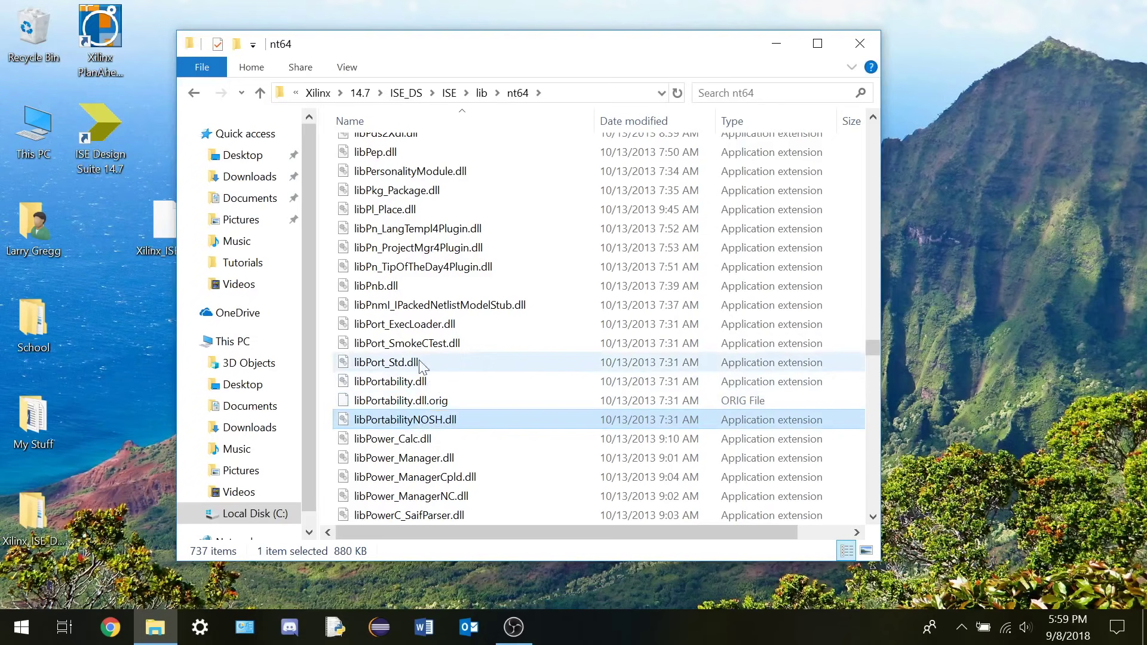
Open the folder C:\Xilinx\14.7\ISE_DS\common\lib\nt64
click(194, 94)
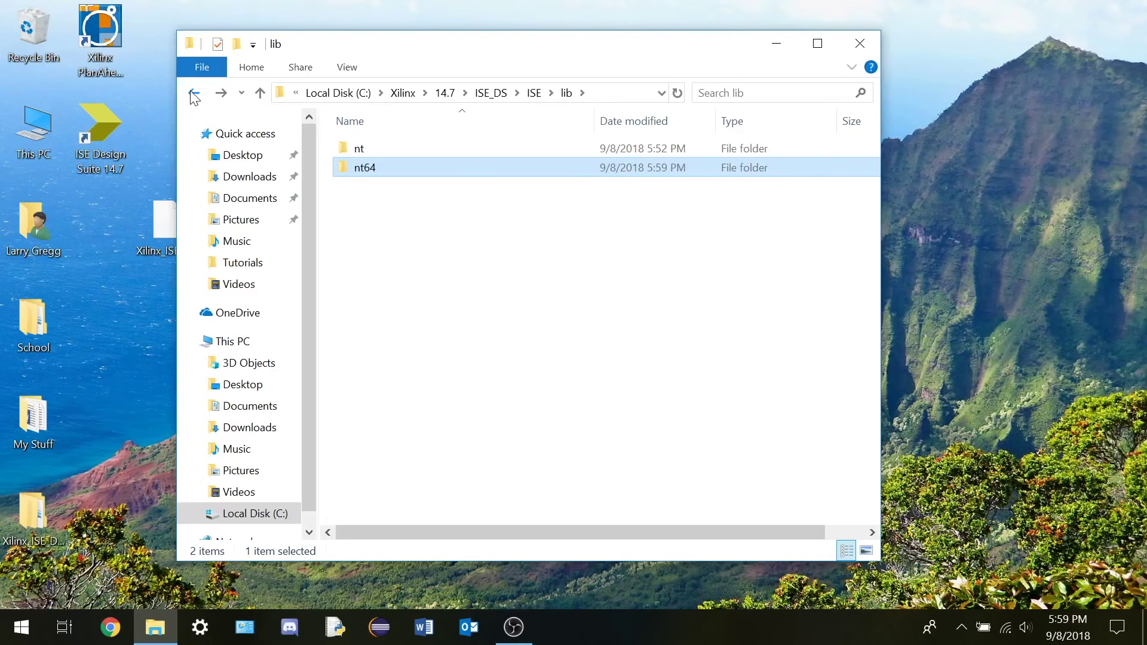
click(193, 94)
click(193, 94)
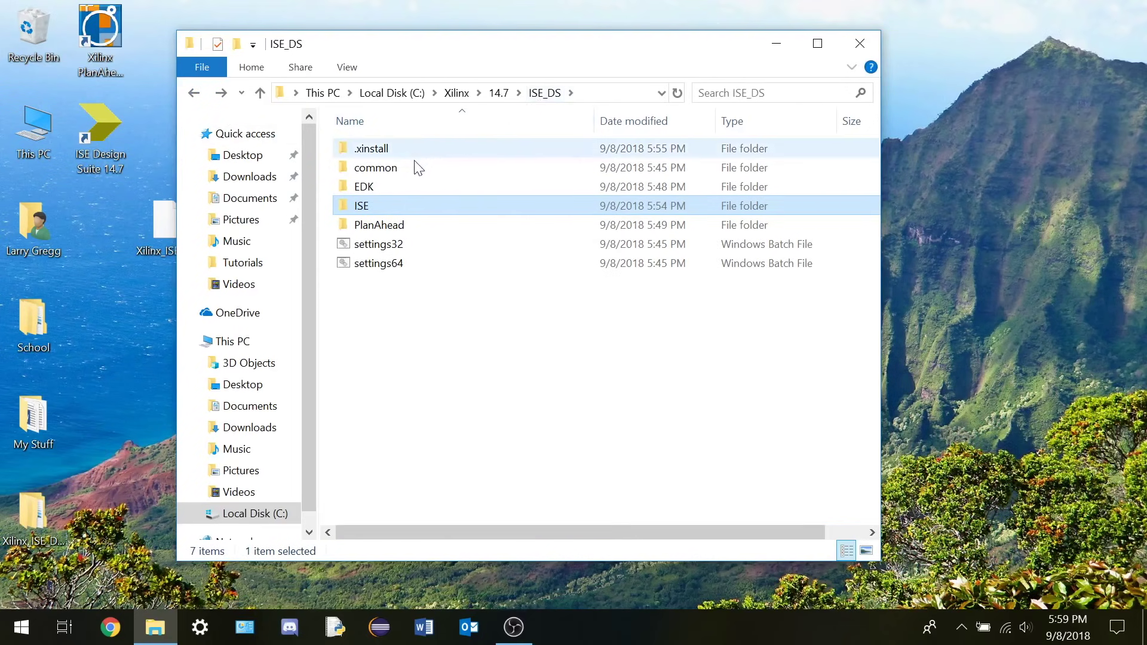
mouse_move(405, 172)
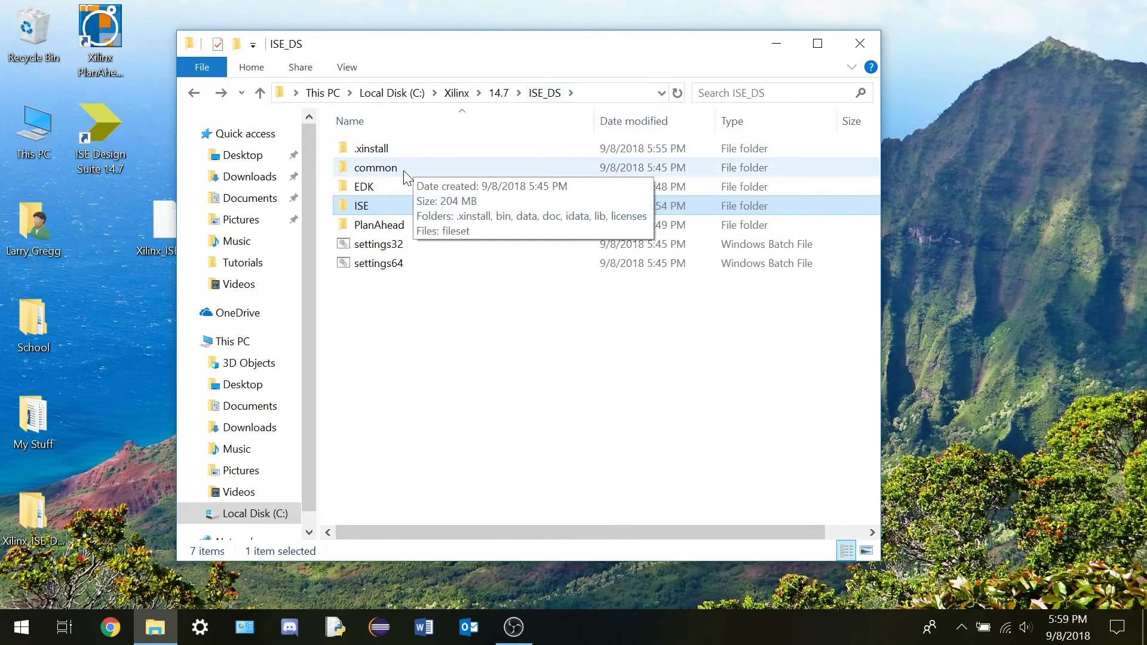
double_click(403, 170)
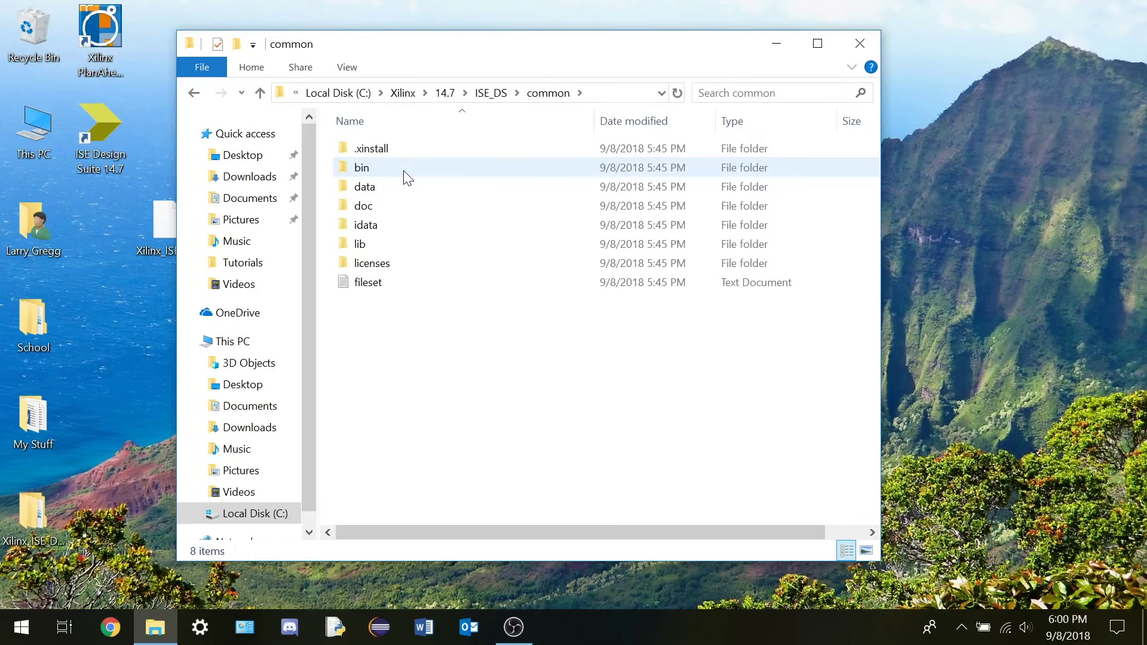
double_click(383, 245)
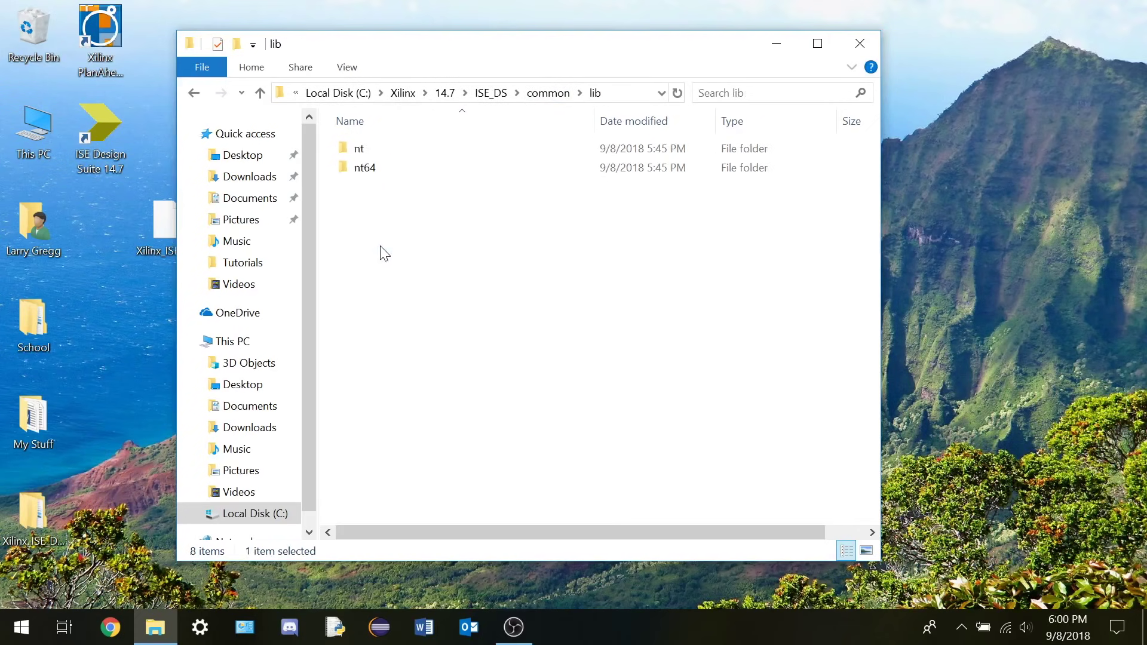
double_click(365, 168)
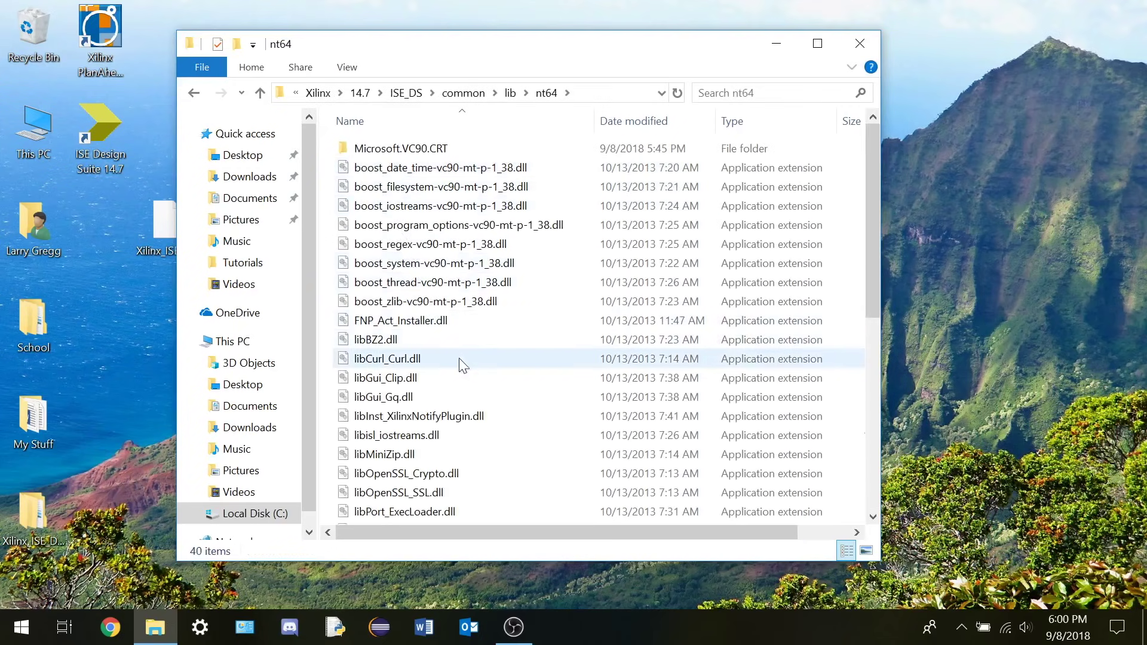
Paste the copied libPortabilityNOSH.dll into the common\lib\nt64 folder
scroll(416, 361, down, 1)
scroll(416, 361, down, 6)
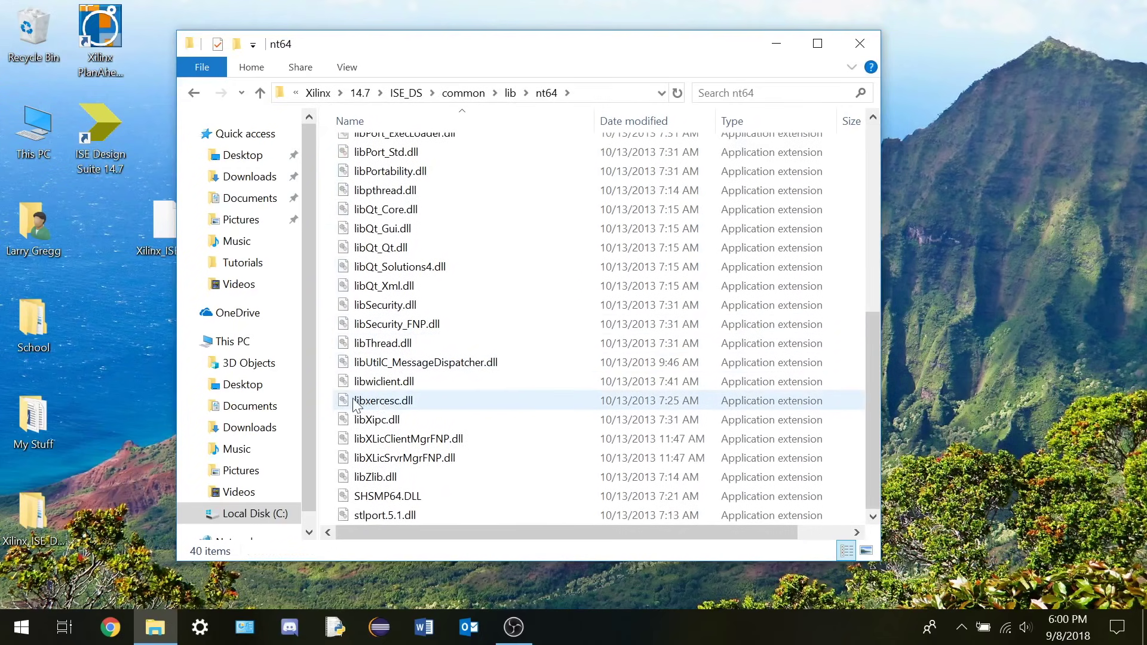
right_click(329, 397)
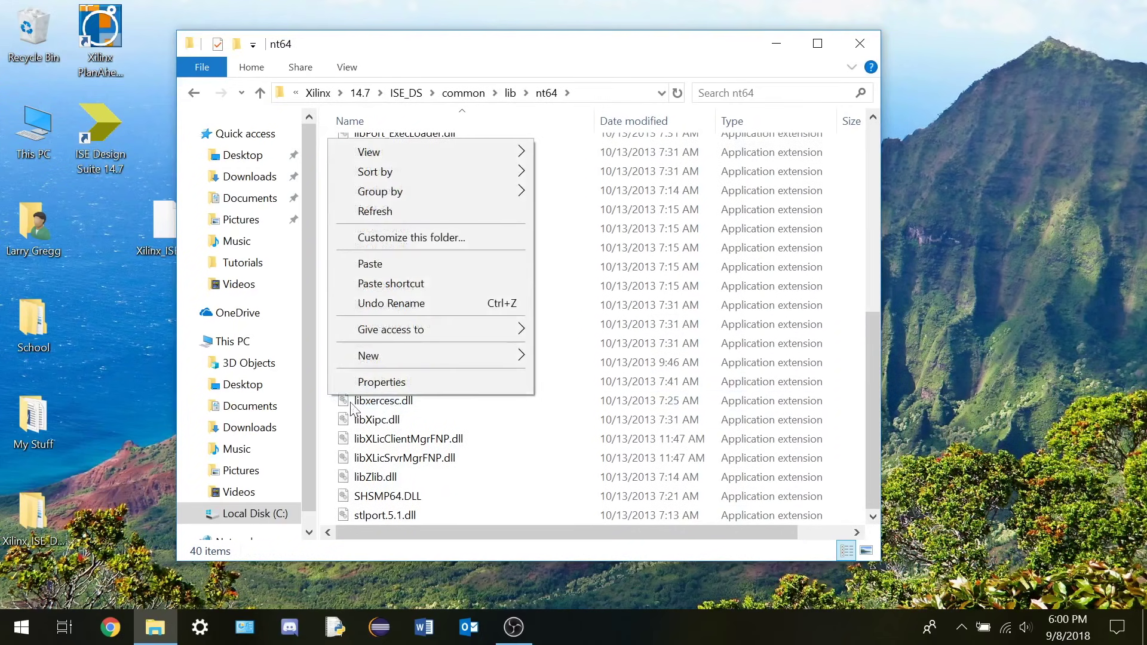
click(372, 264)
scroll(473, 216, up, 2)
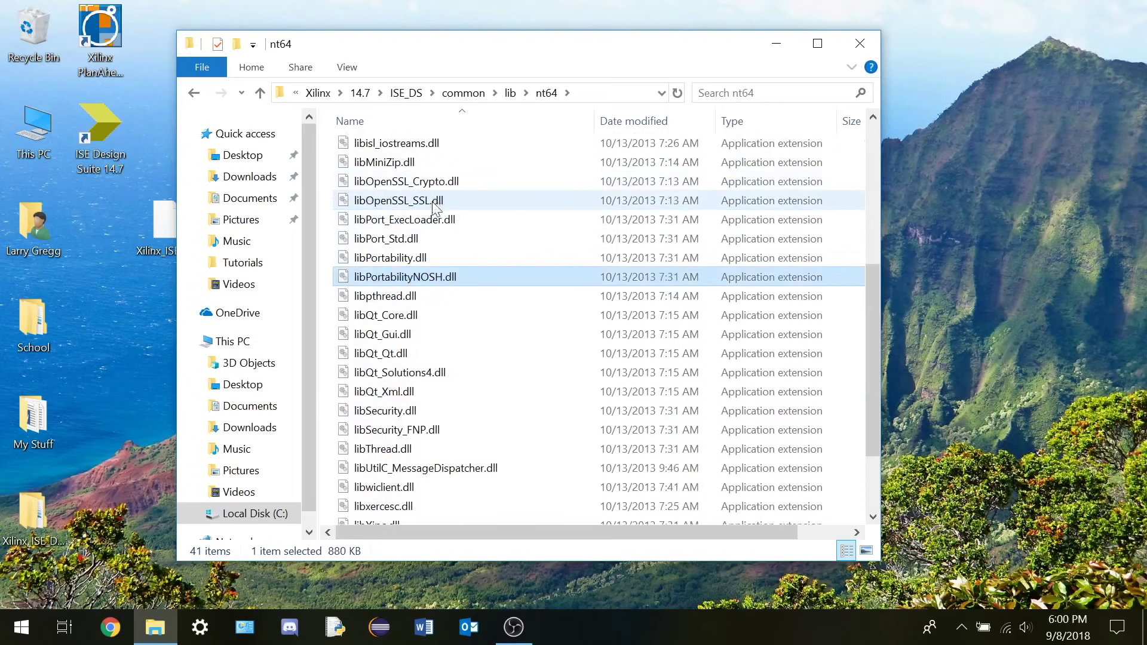
Rename libPortability.dll in the common\lib\nt64 folder as libPortability.dll.orig
click(445, 258)
right_click(446, 258)
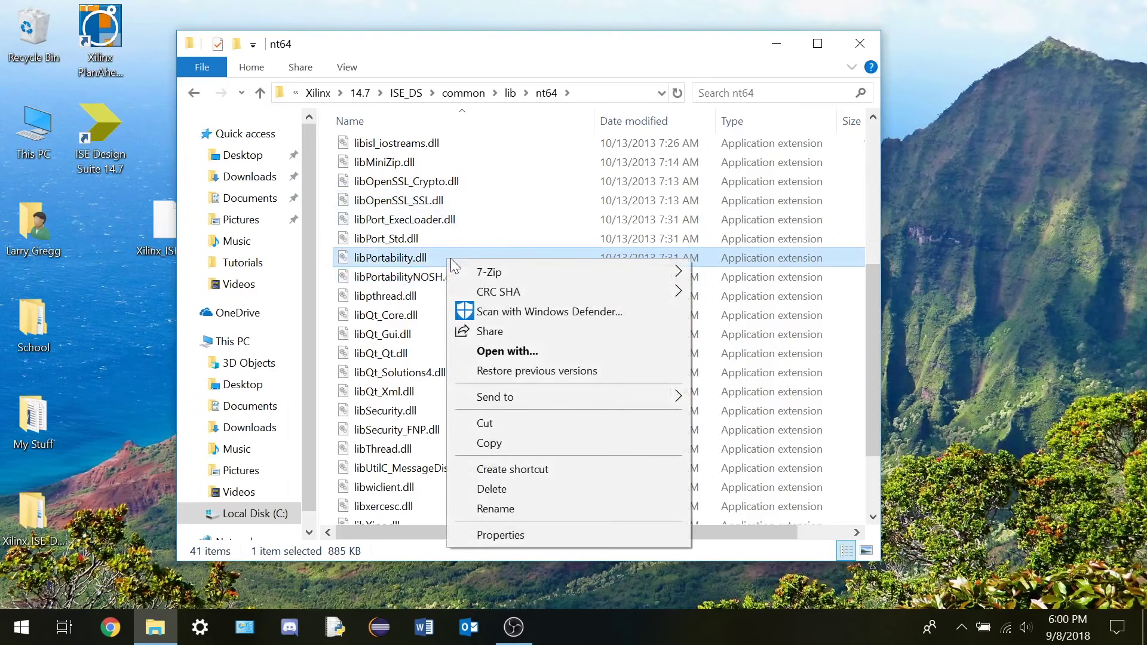
click(505, 508)
key(End)
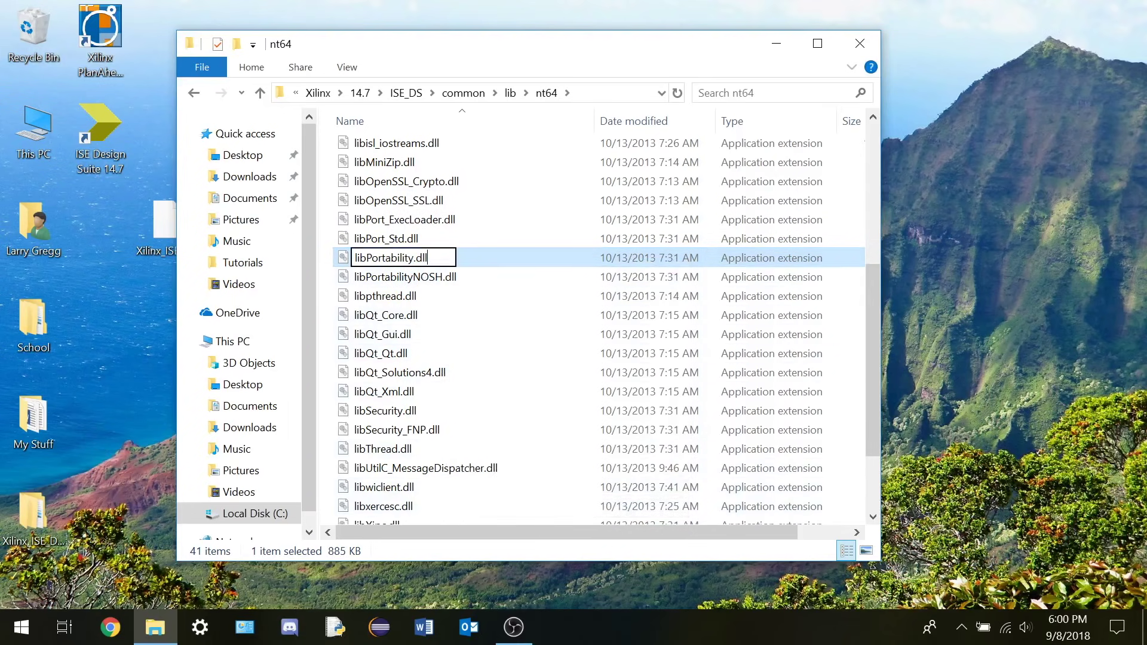
text(.orig)
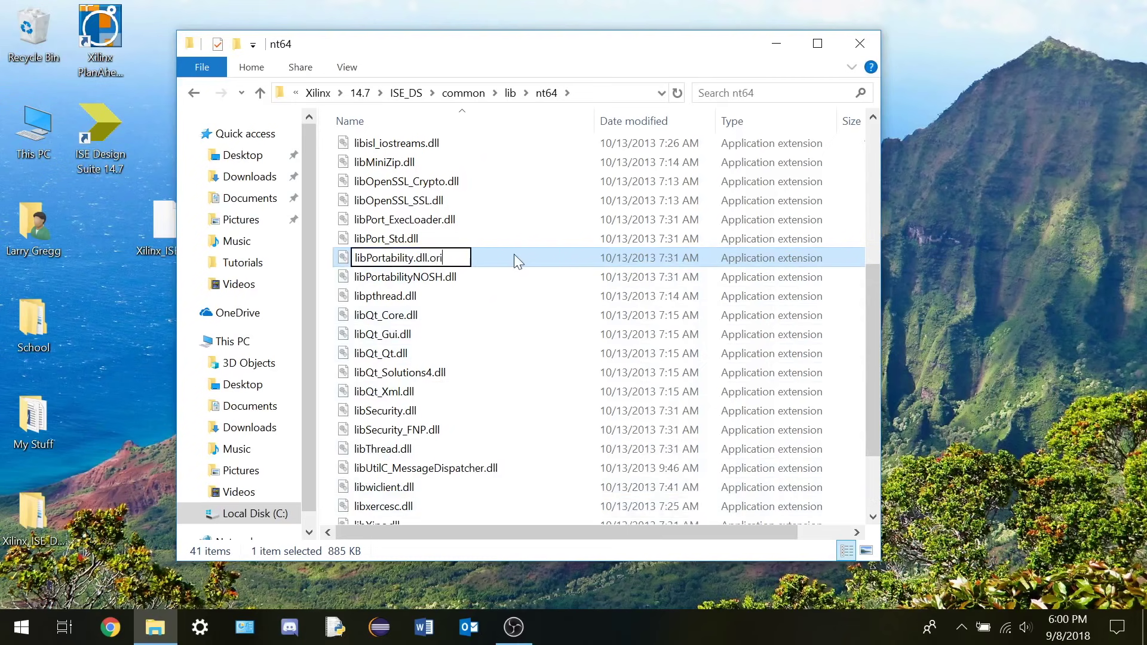
key(Return)
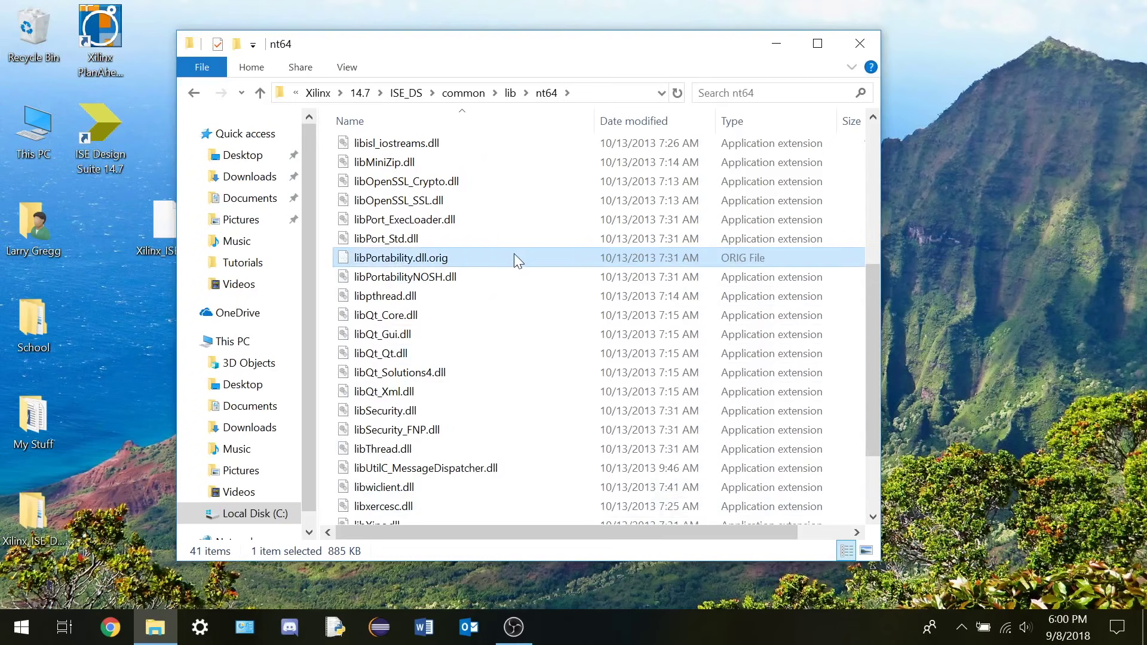
Rename the pasted libPortabilityNOSH.dll as libPortability.dll and close the folder window
click(471, 277)
right_click(471, 277)
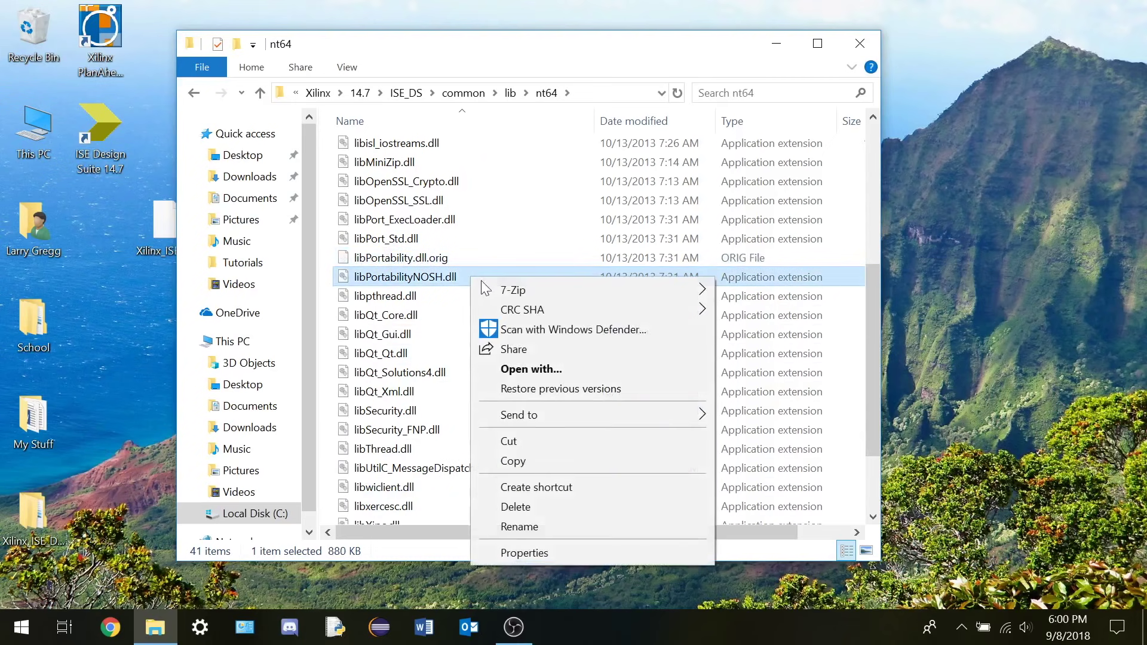
click(531, 526)
key(Right)
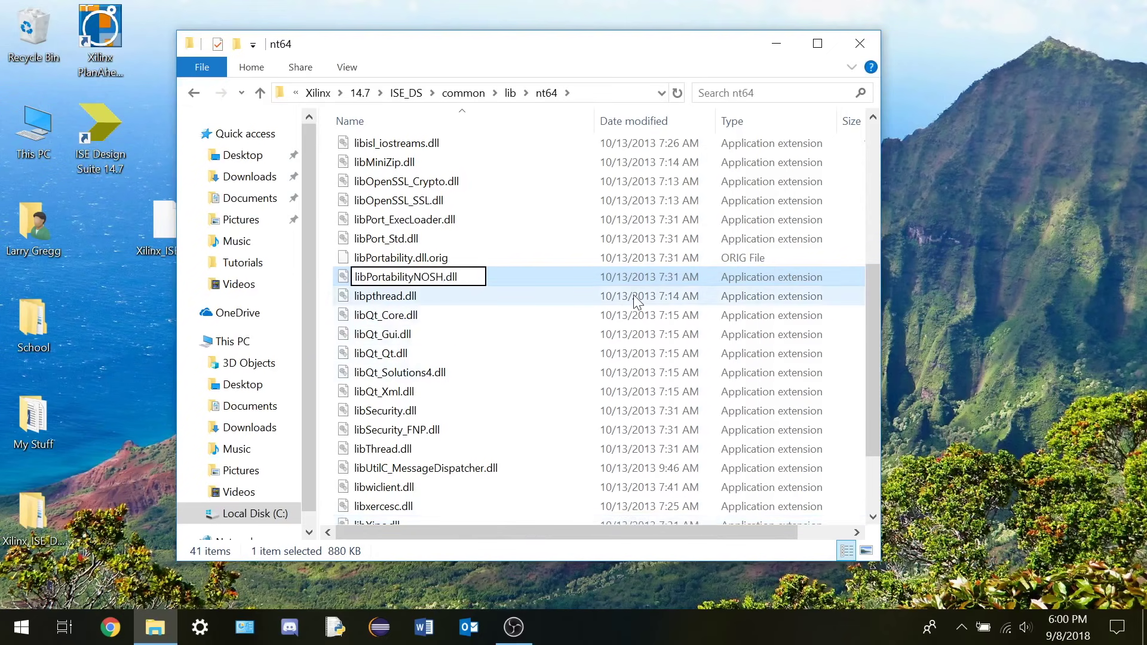
key(BackSpace)
key(BackSpace)
key(BackSpace)
key(BackSpace)
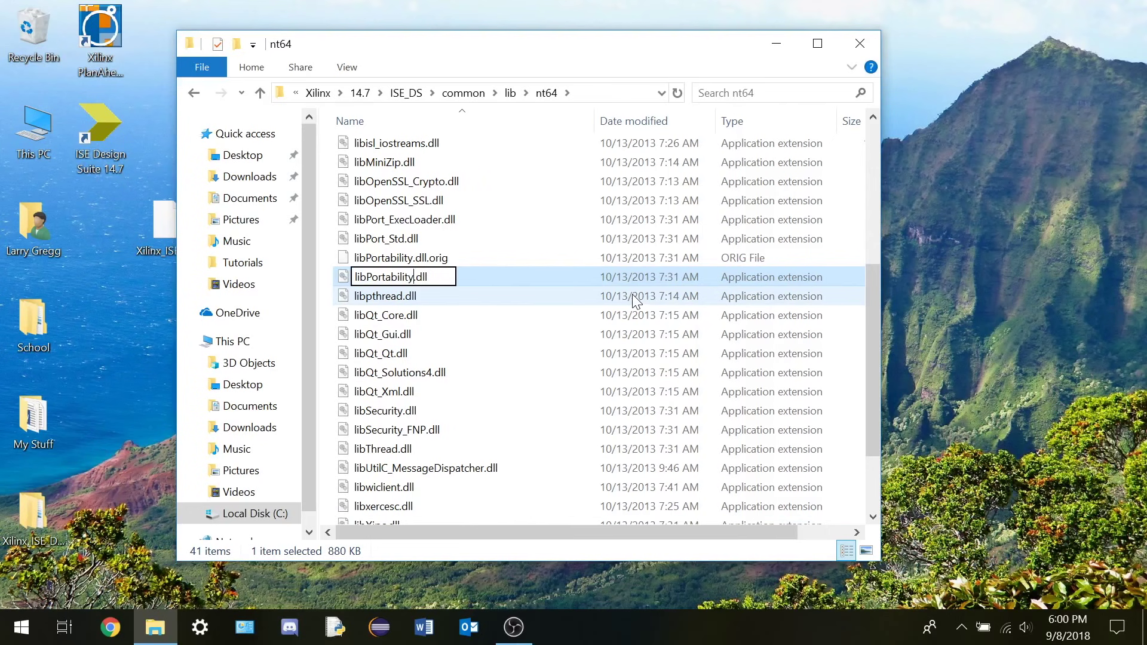
key(Return)
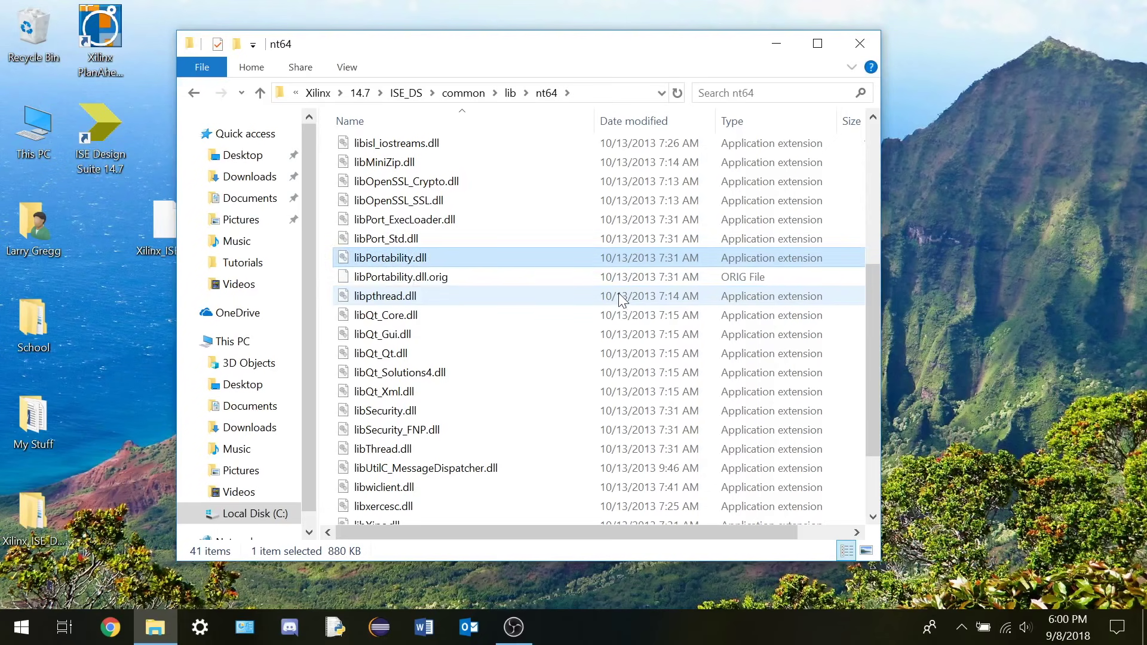
click(860, 43)
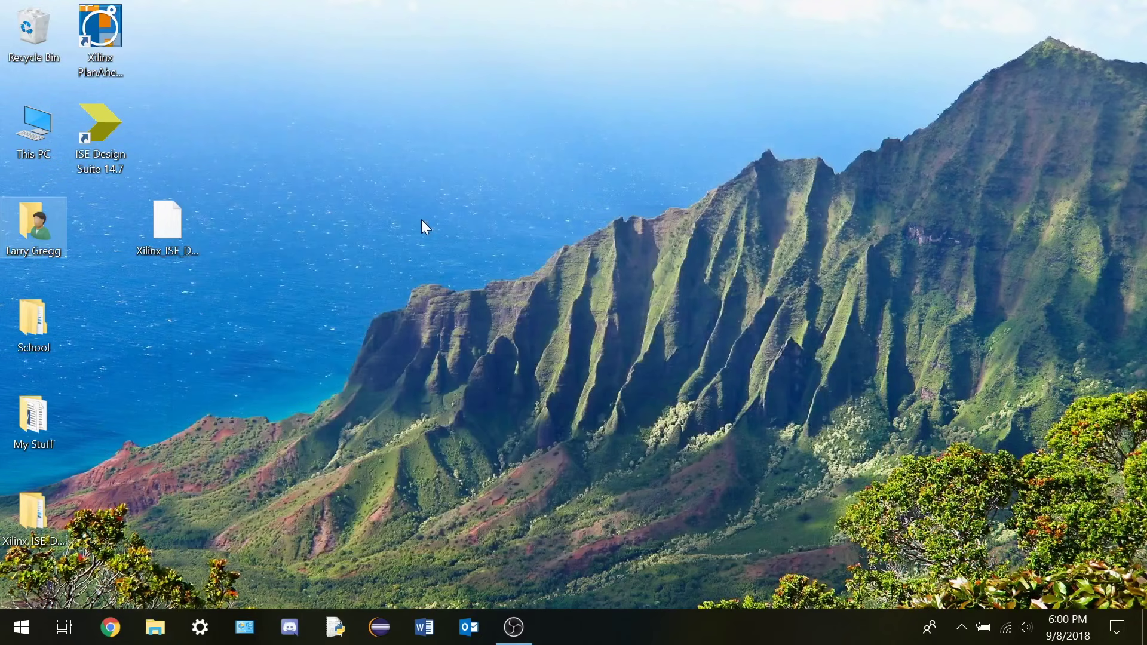
Launch ISE Design Suite 14.7 from the desktop, dismiss the Tip of the Day and continue to the License Configuration Manager
double_click(131, 116)
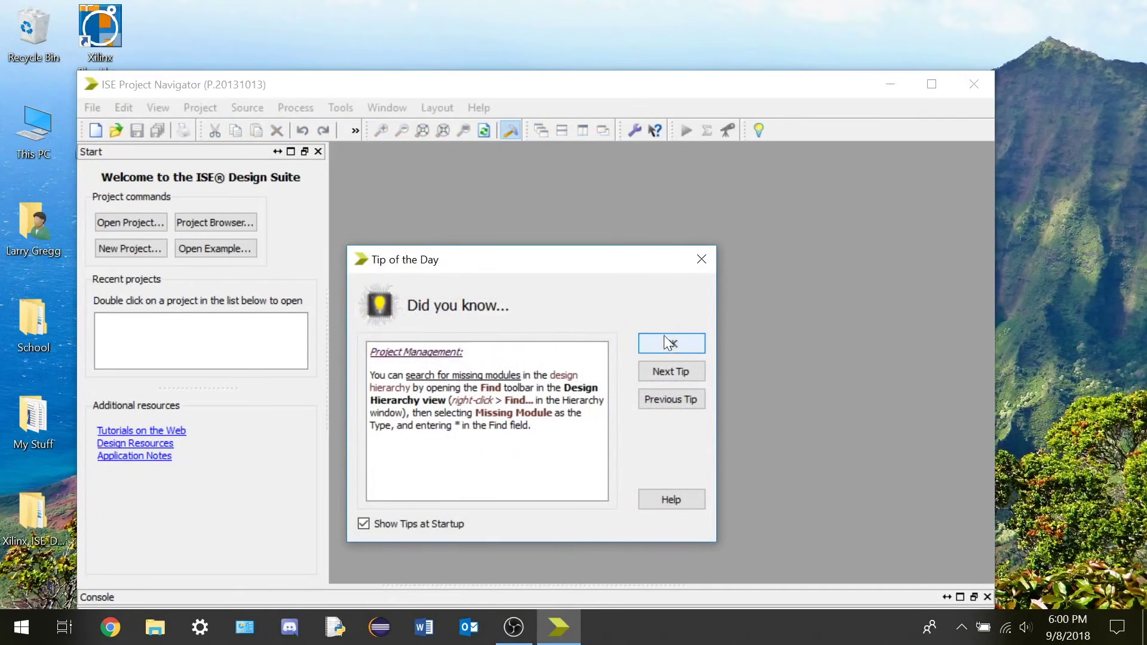
click(657, 345)
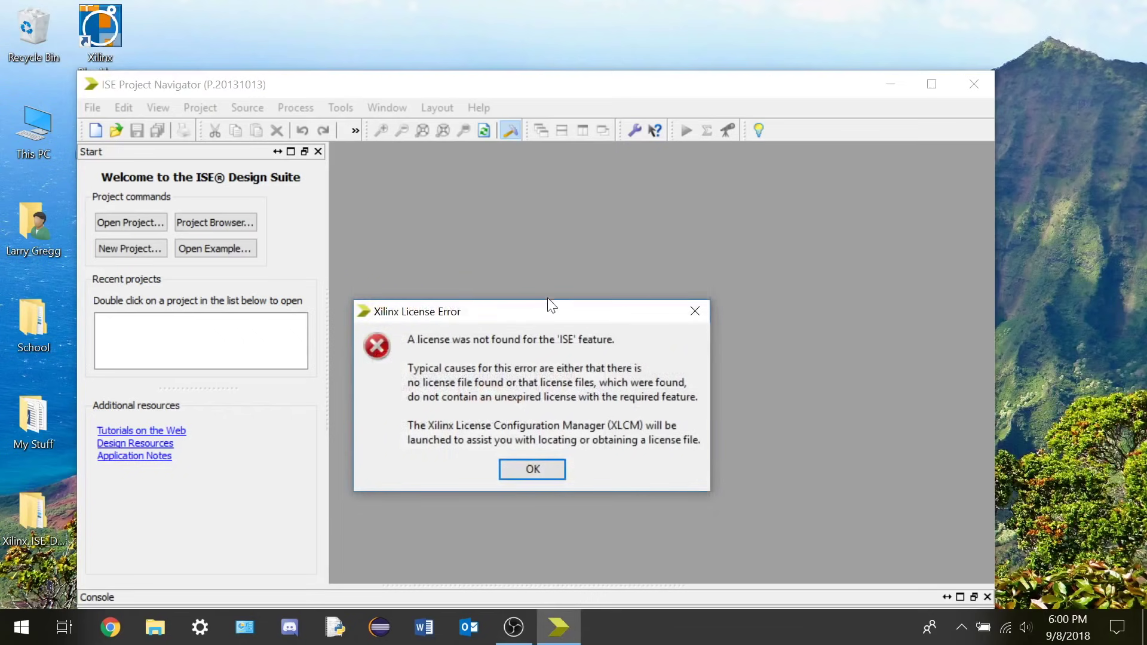
click(518, 463)
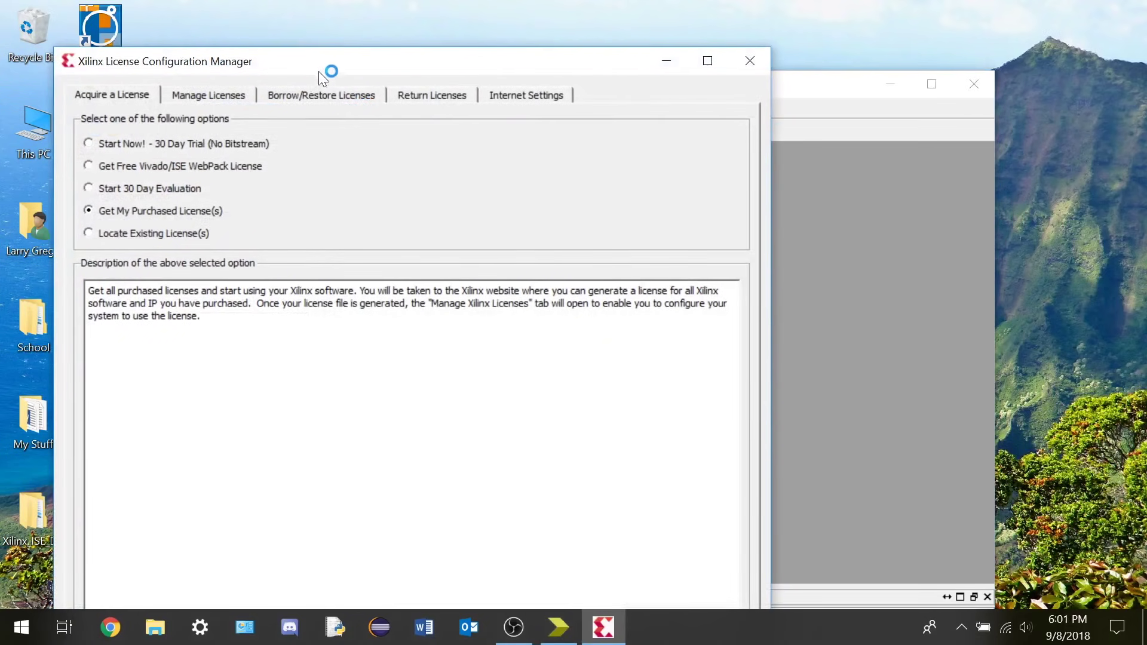
Maximize the License Configuration Manager, connect to the Xilinx licensing site with Get My Purchased License(s), and view the Certificate Based Licenses table
drag(328, 62, 377, 19)
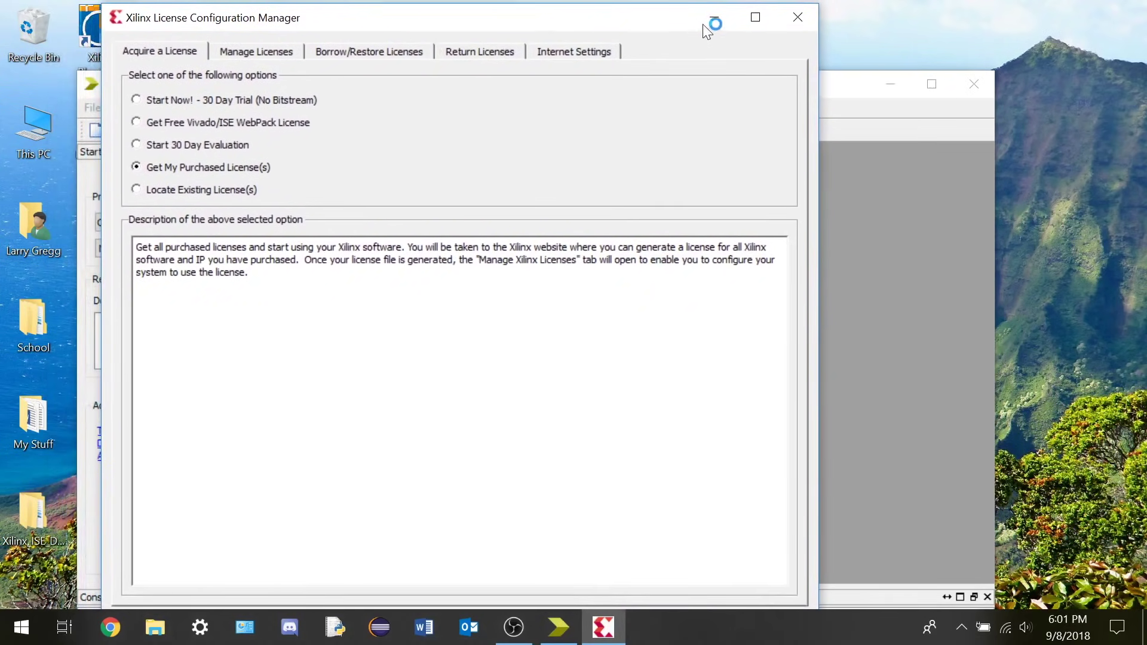
click(756, 18)
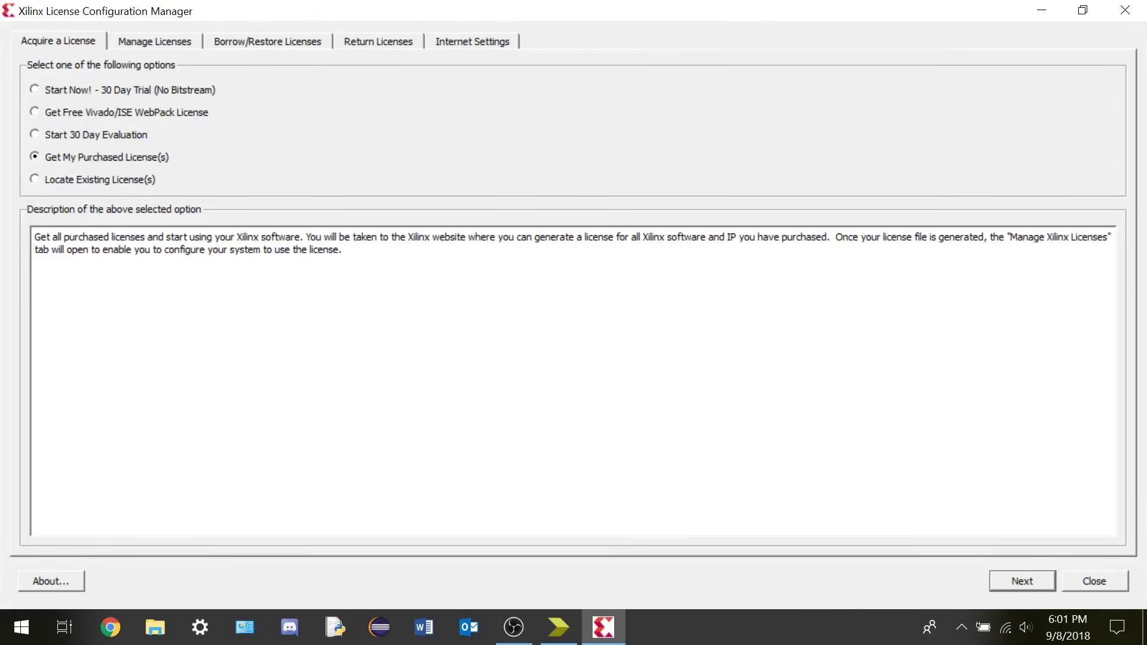
click(1026, 581)
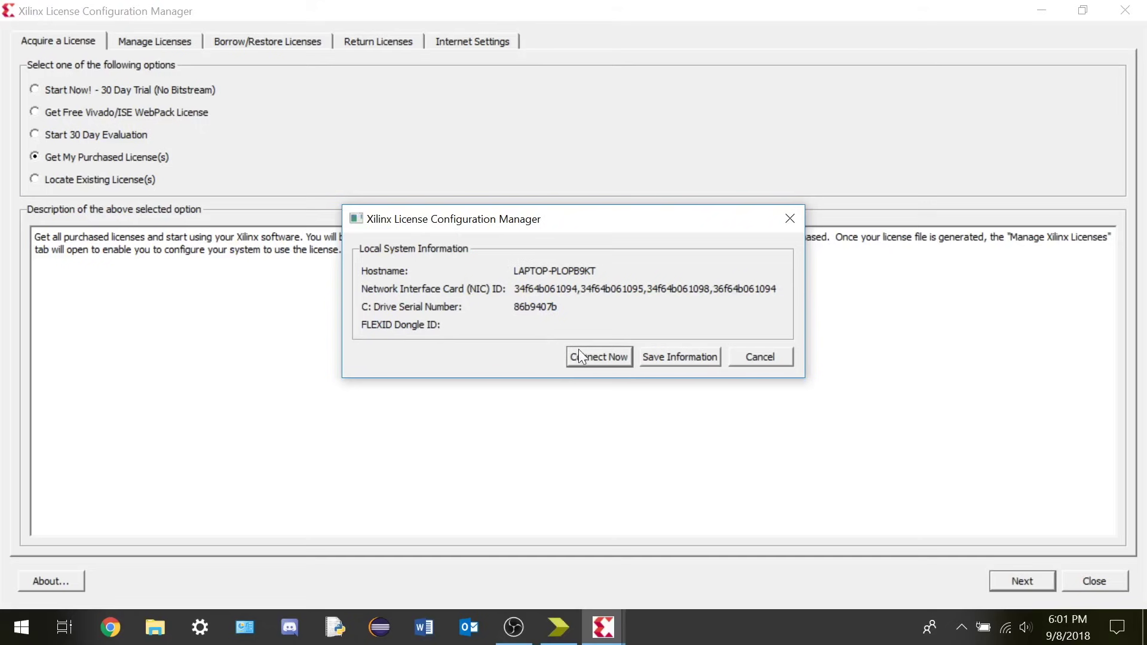
click(598, 357)
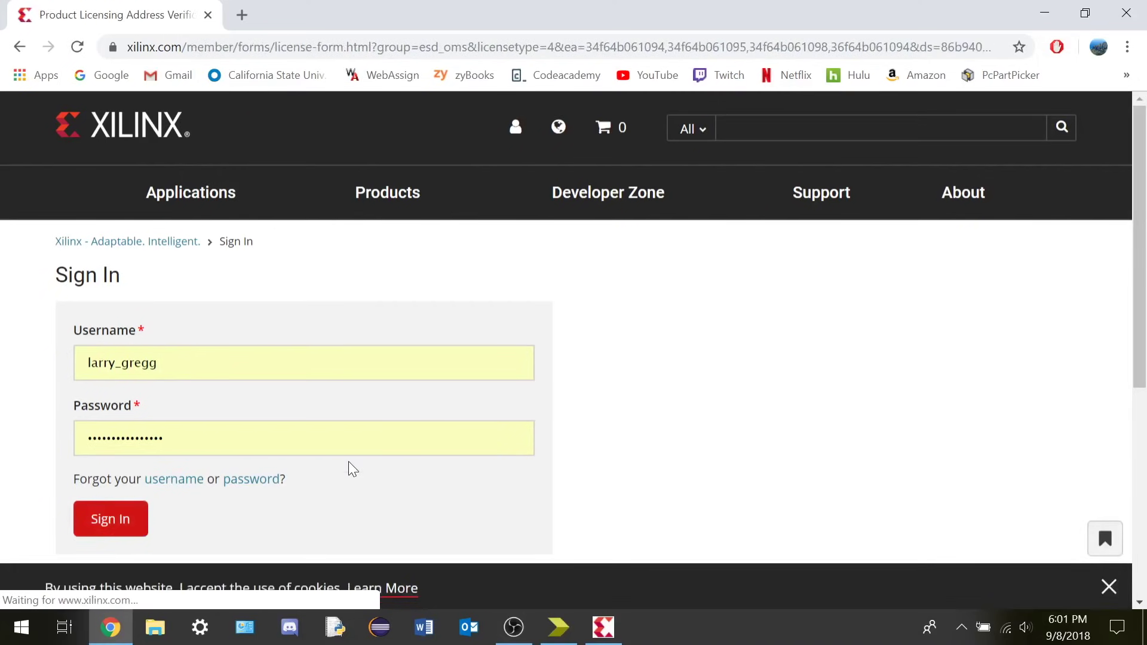
scroll(156, 290, down, 15)
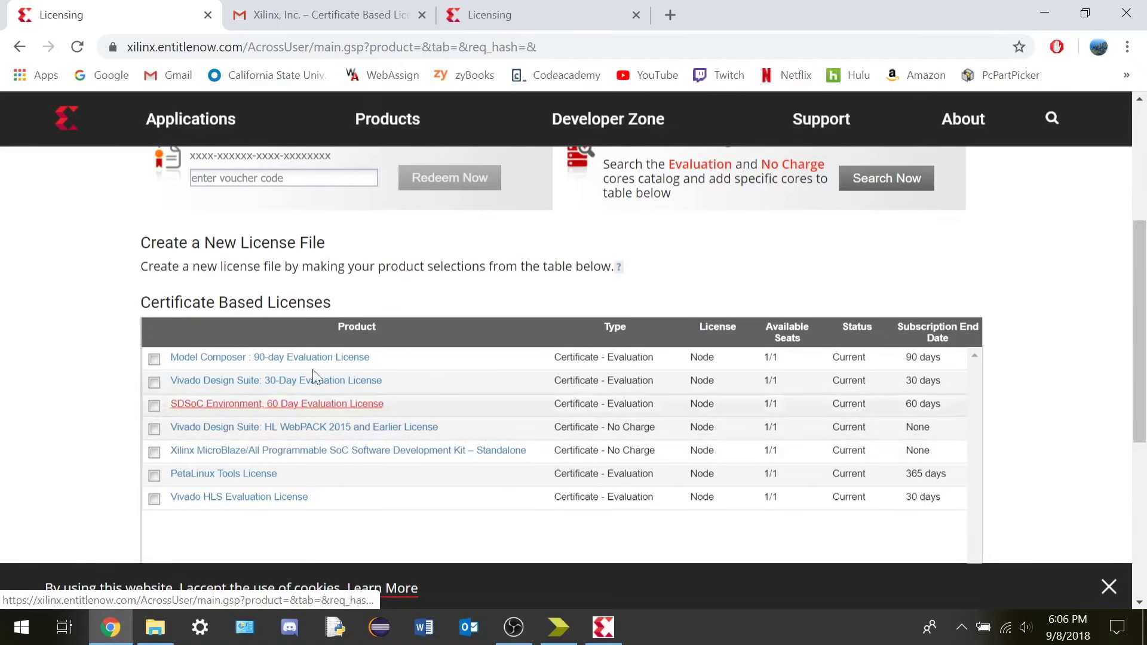
Download the Xilinx.lic attachment from the Xilinx license e-mail in Gmail, then clear the browser and Downloads windows to return to ISE Project Navigator
click(346, 15)
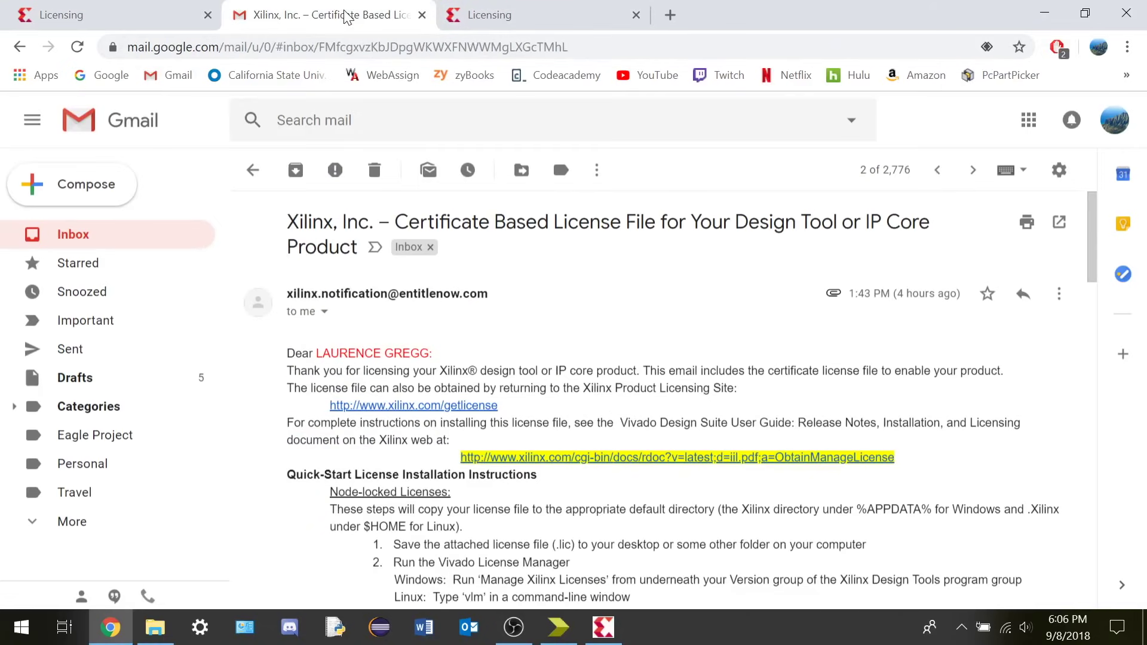
scroll(450, 362, down, 3)
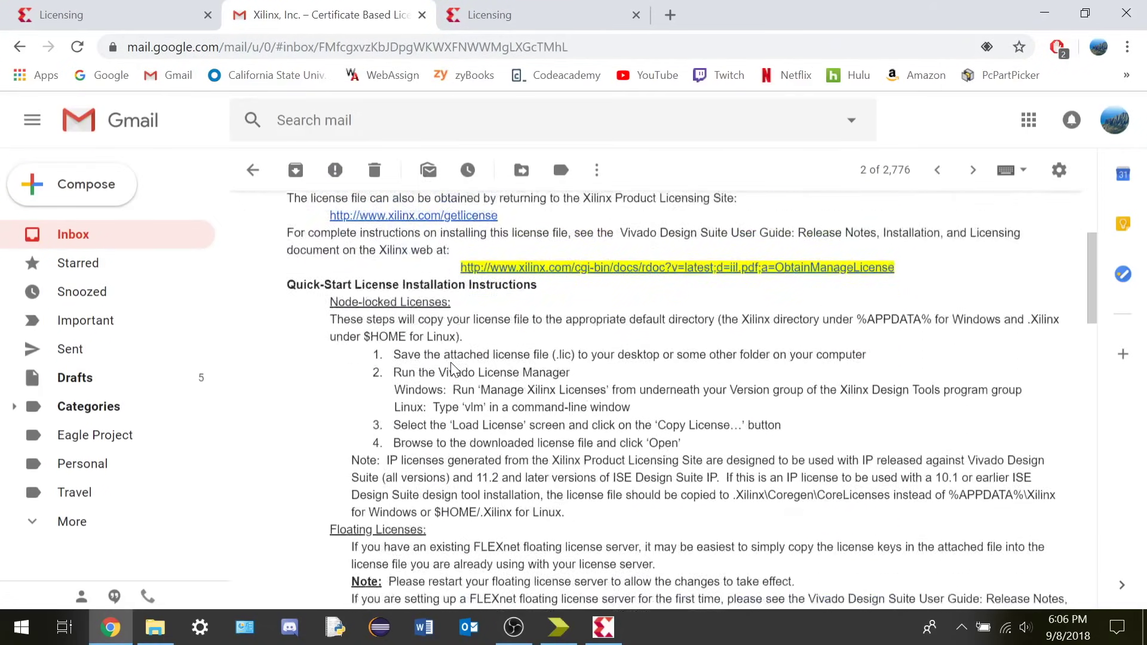
scroll(451, 364, down, 15)
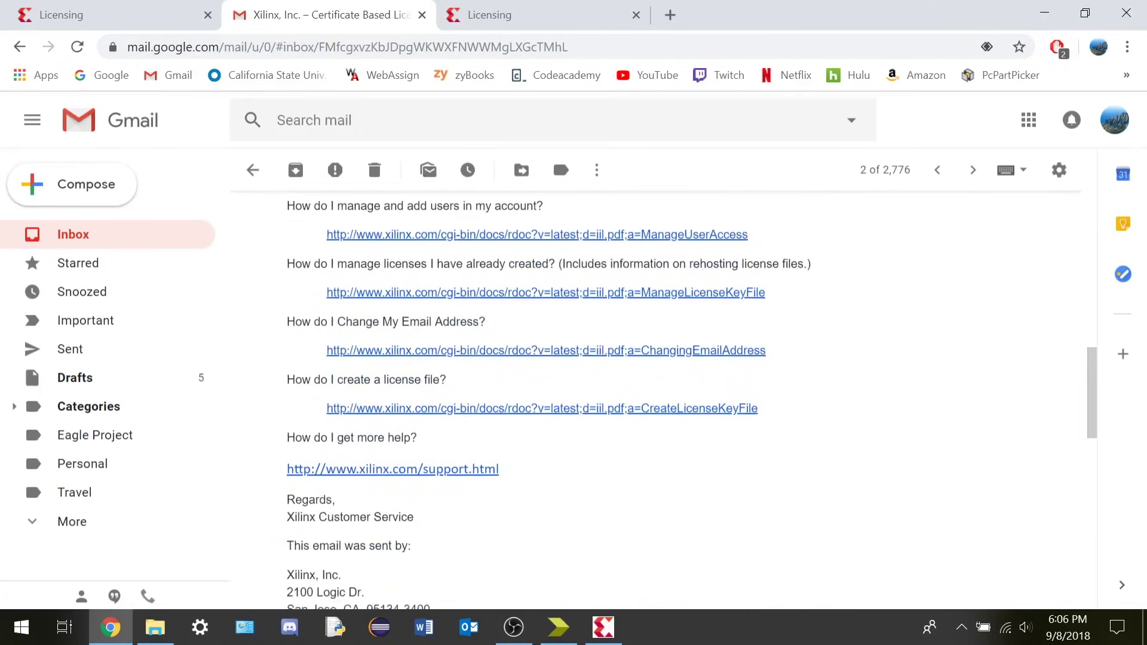
mouse_move(392, 384)
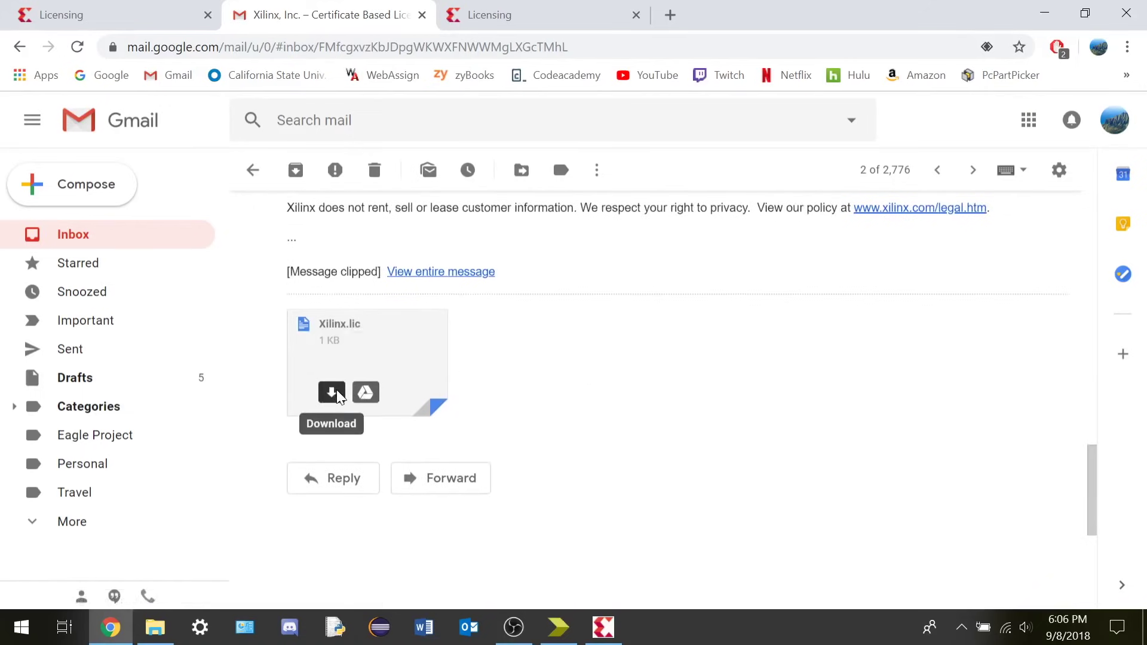
click(336, 393)
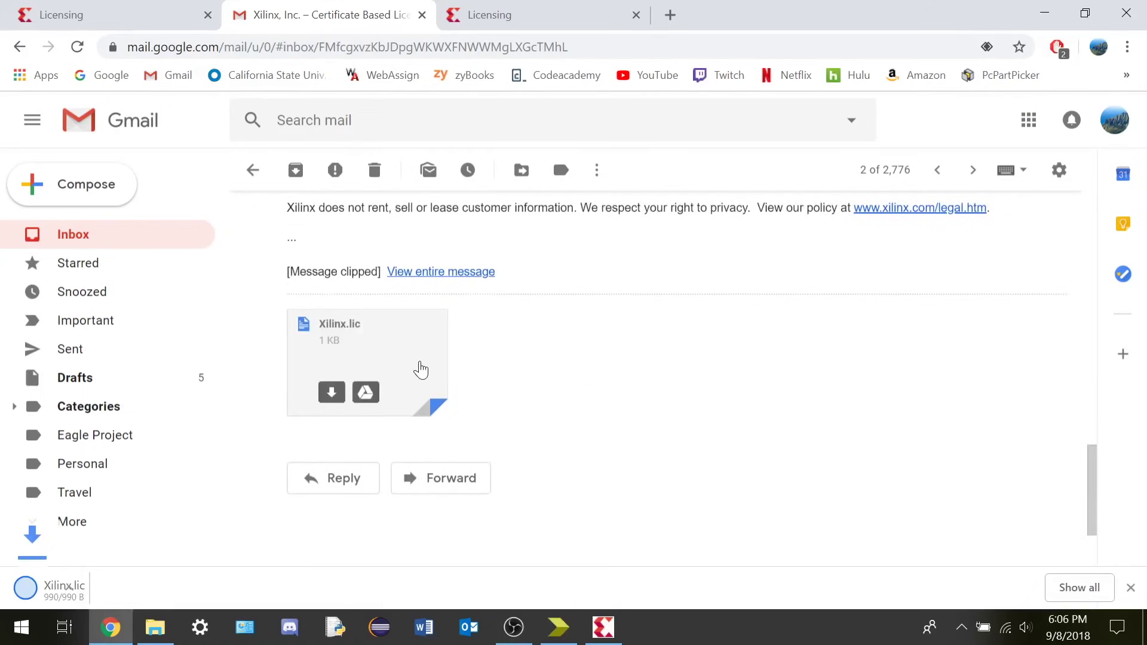
scroll(628, 309, down, 3)
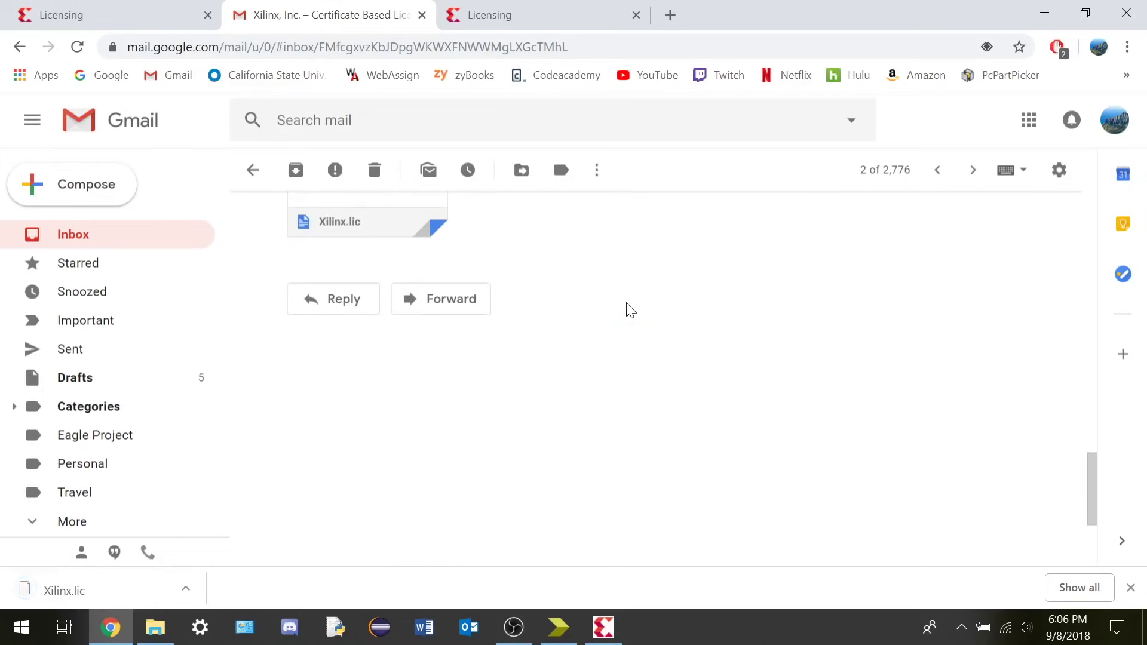
scroll(392, 294, up, 3)
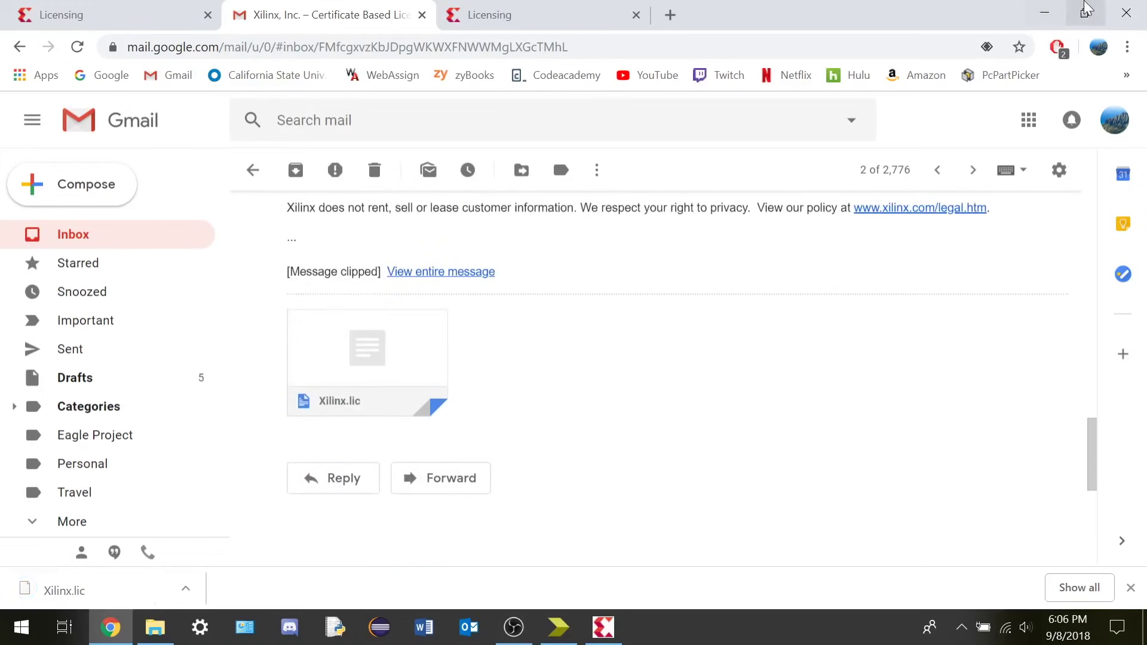
click(1047, 14)
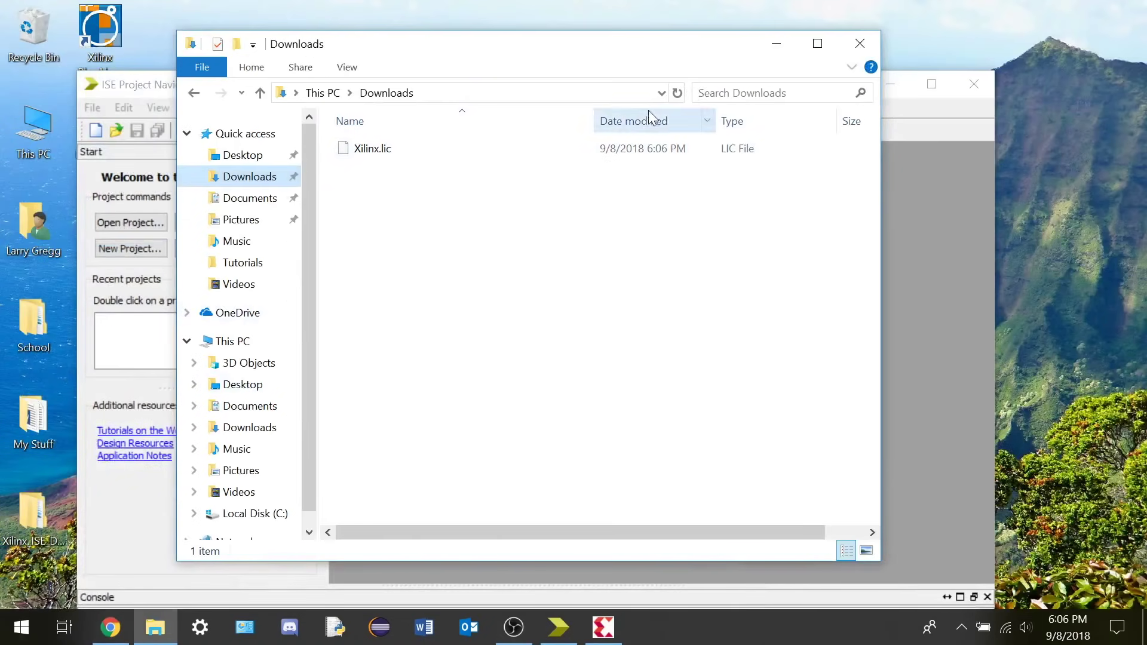
click(860, 43)
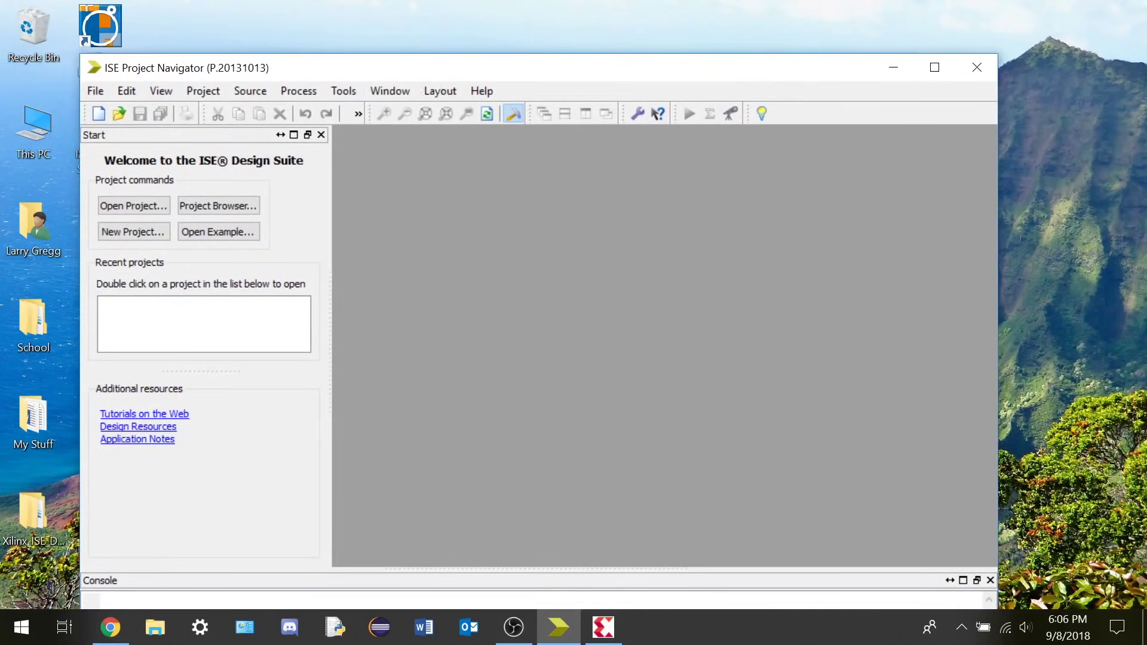
Switch to the Xilinx License Configuration Manager, load Xilinx.lic from the Downloads folder, and close the manager to return to ISE Project Navigator
click(620, 636)
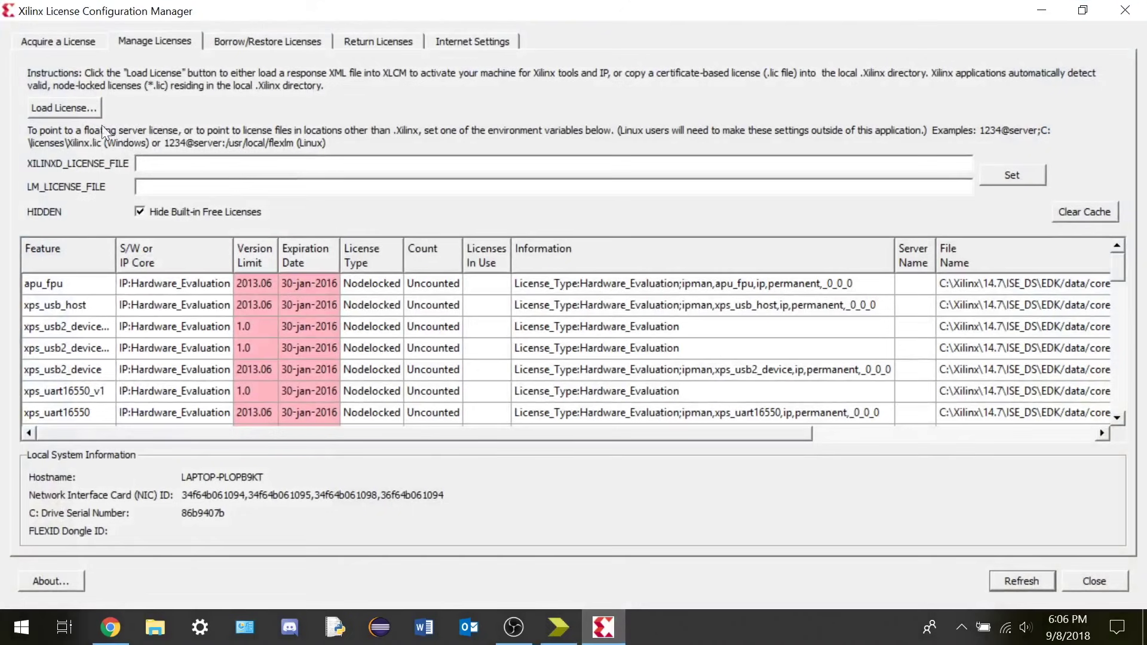
click(73, 113)
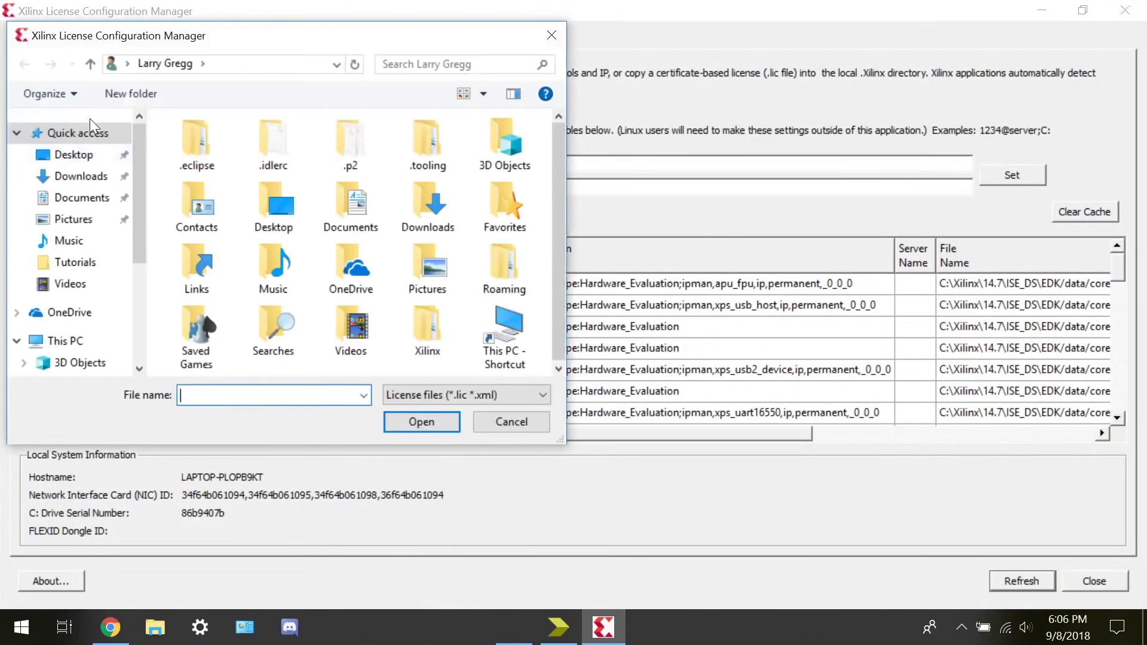
click(78, 177)
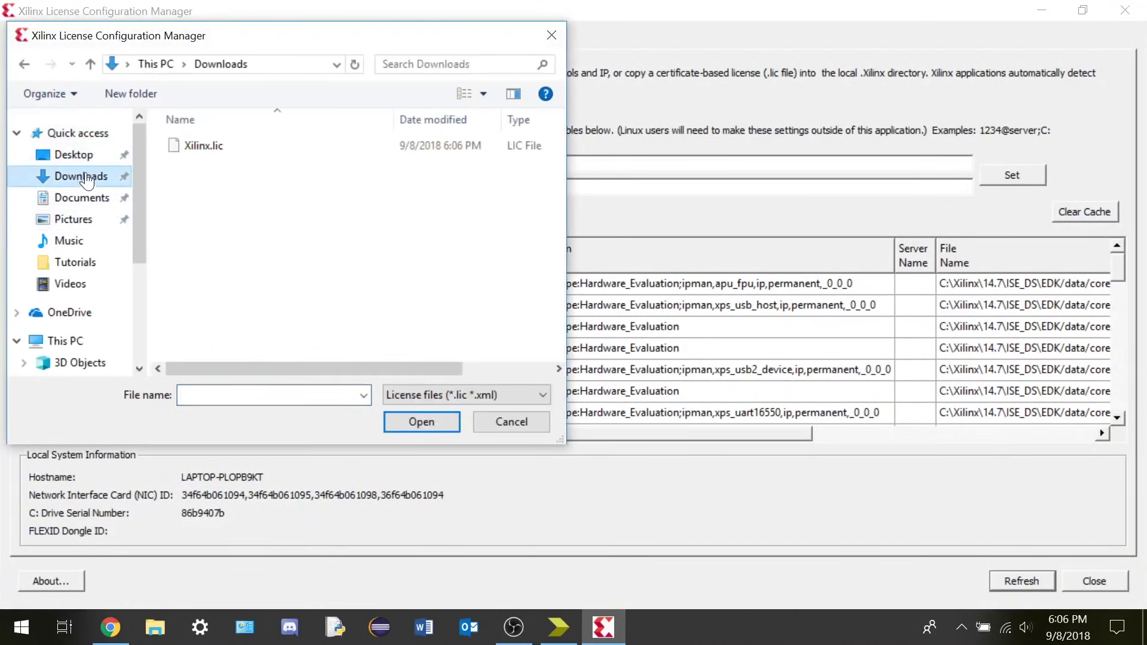
click(180, 147)
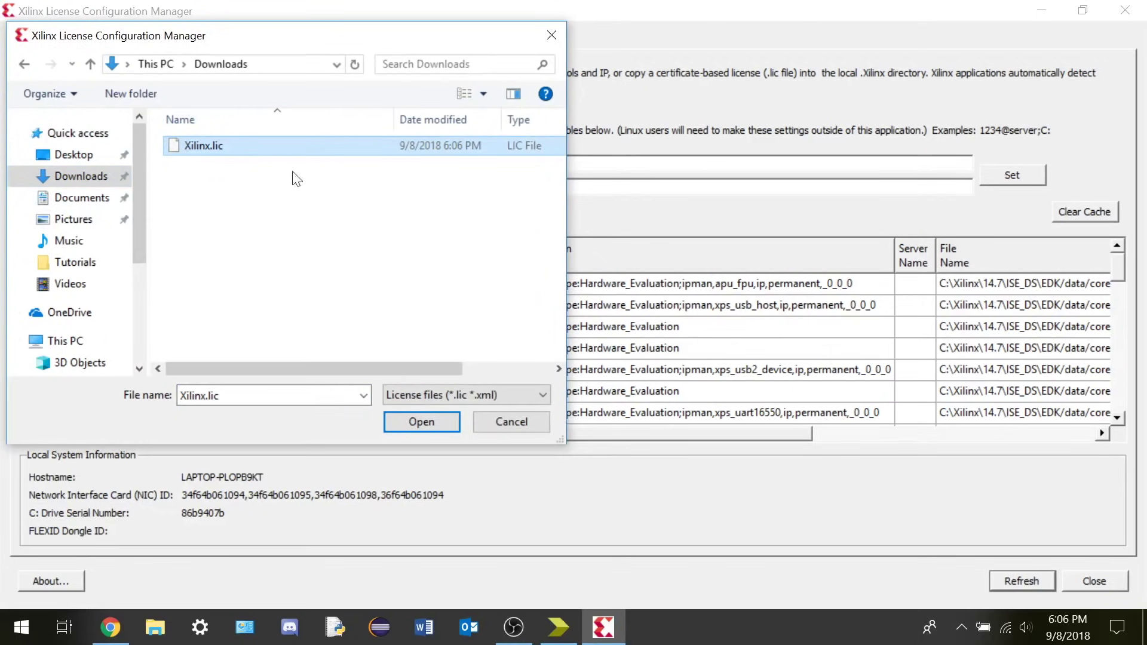
click(430, 423)
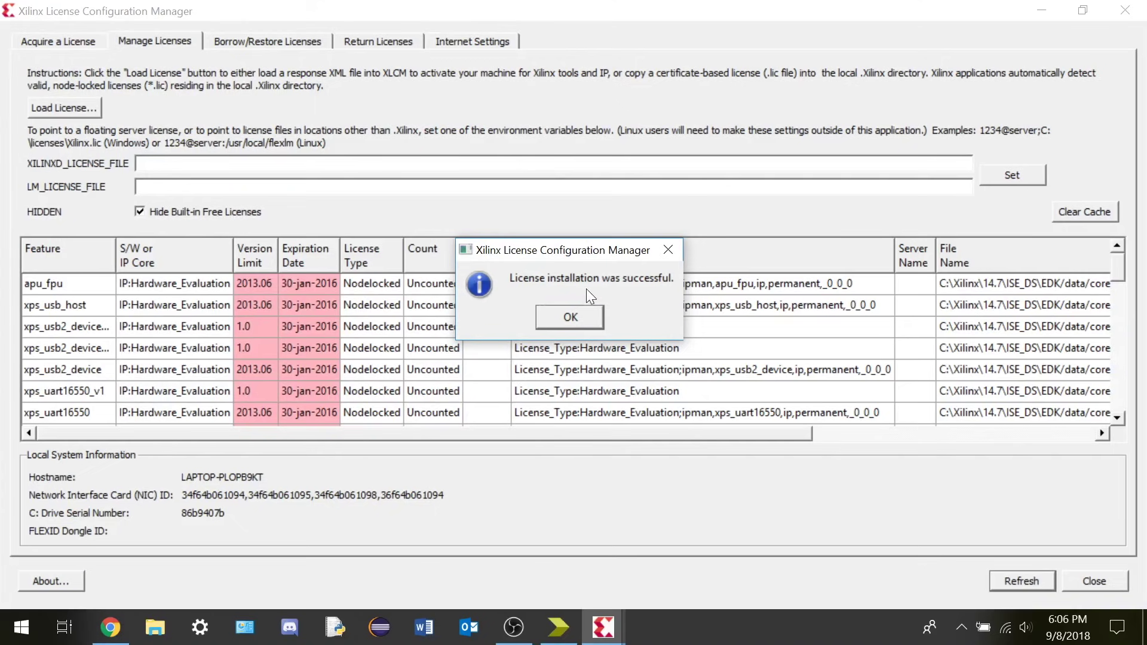
click(564, 315)
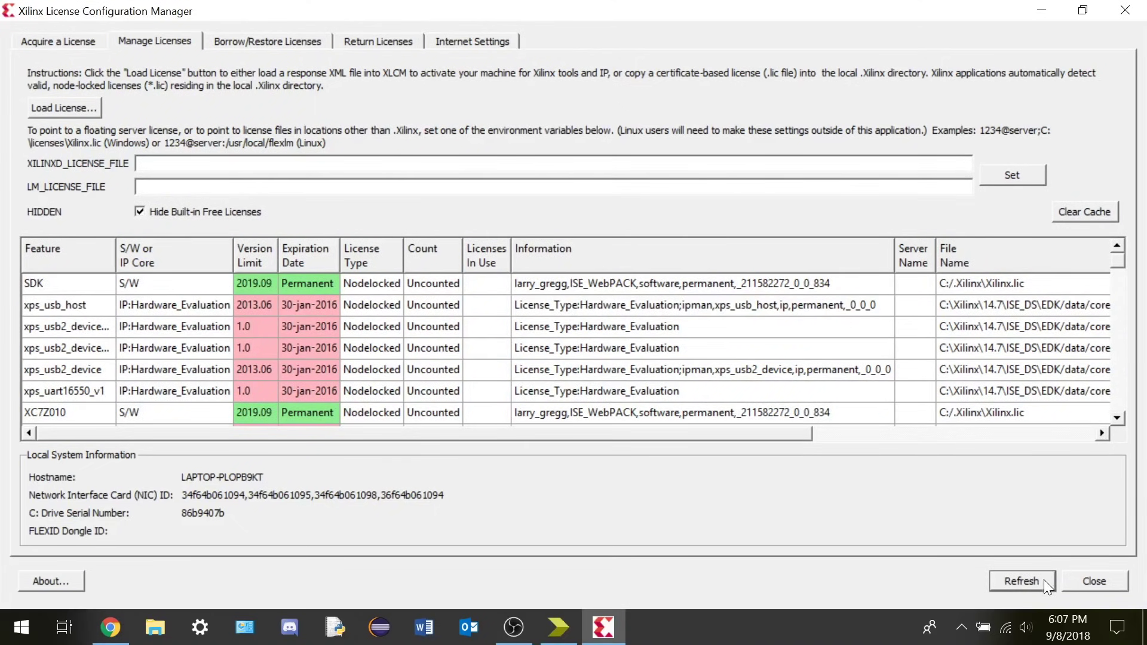
click(1087, 578)
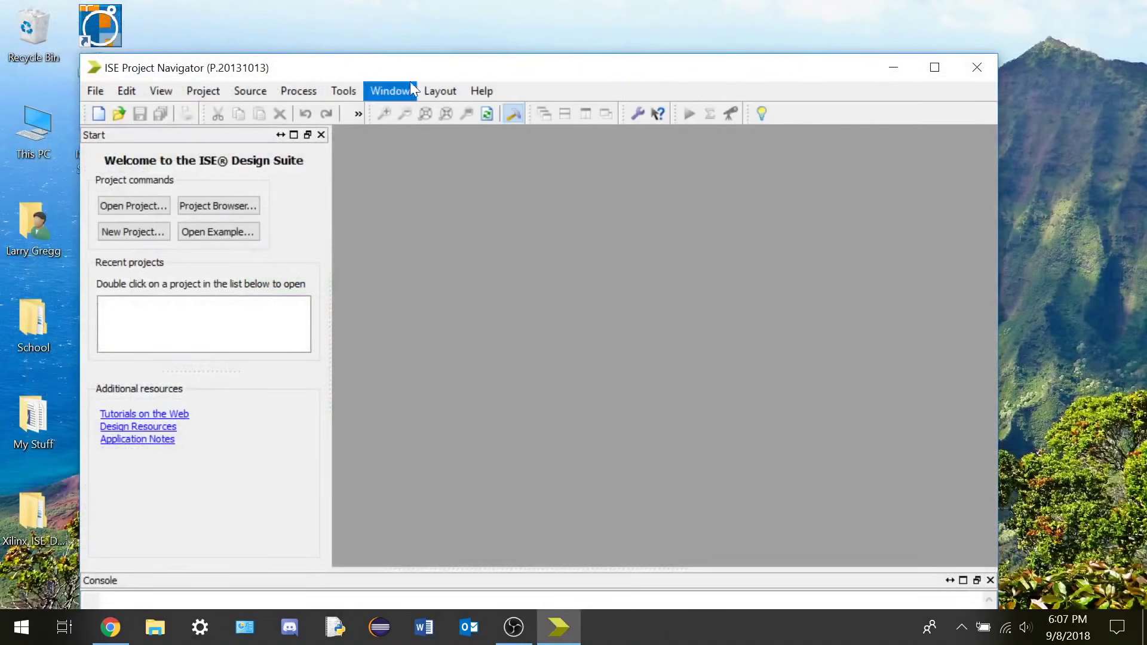
drag(506, 64, 510, 41)
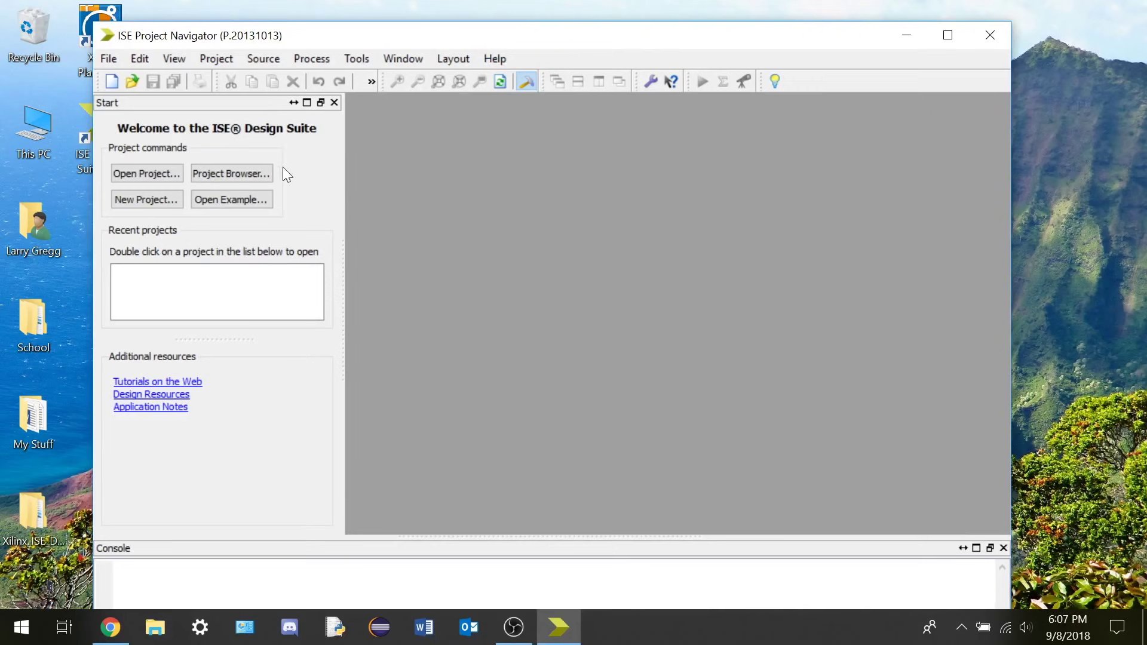